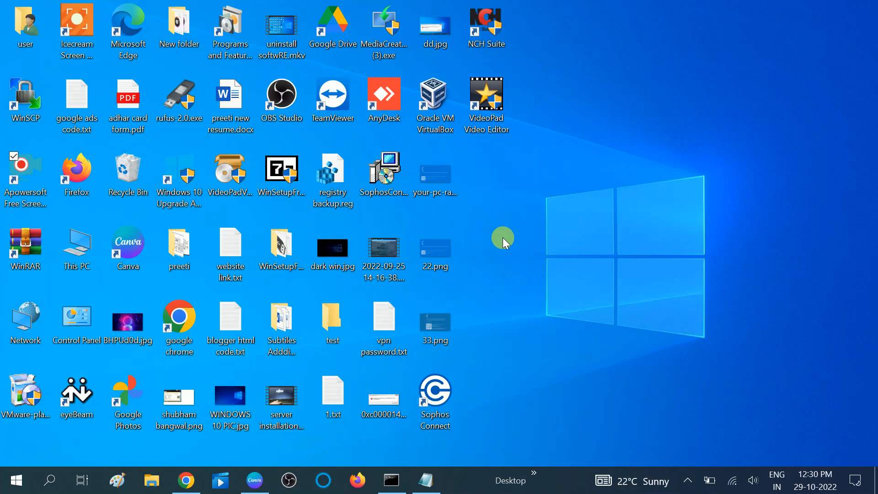
Open the Run dialog and launch the Local Group Policy Editor with gpedit.msc
click(49, 481)
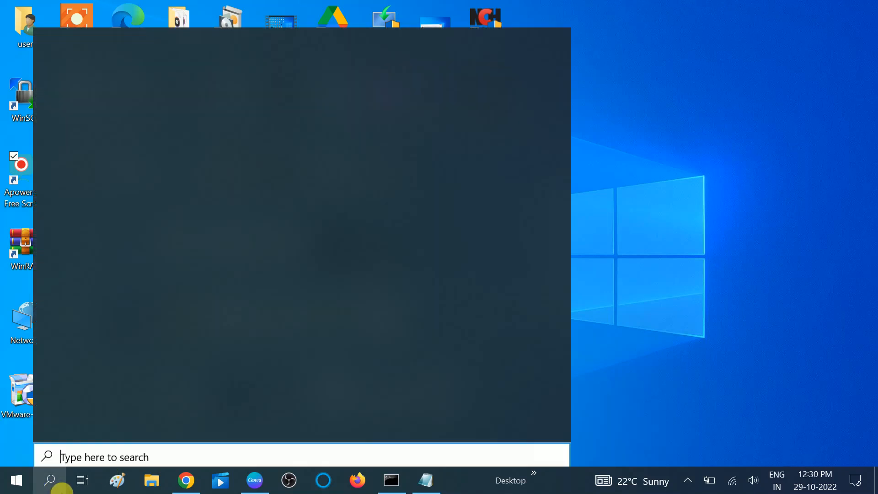
text(ru)
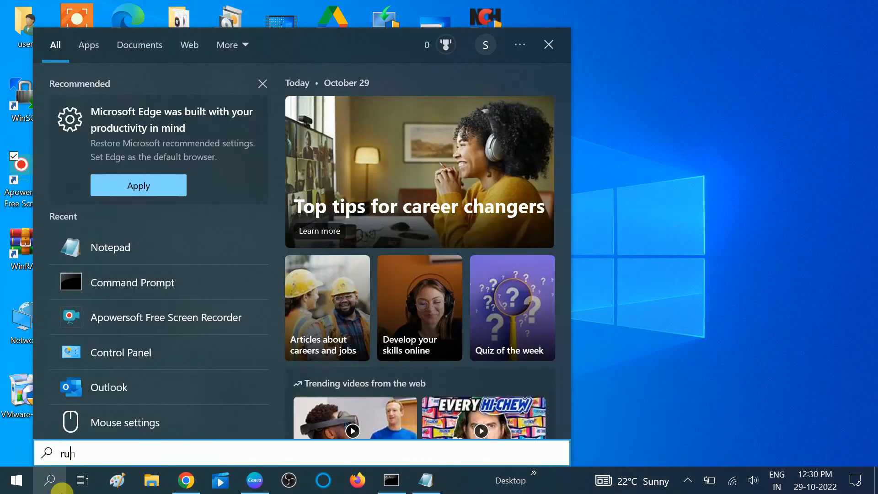
text(n)
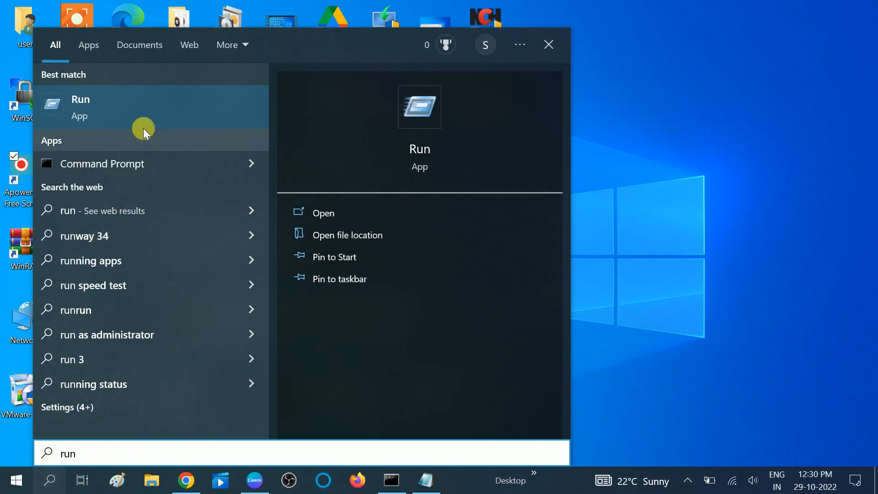
click(126, 105)
drag(197, 320, 482, 193)
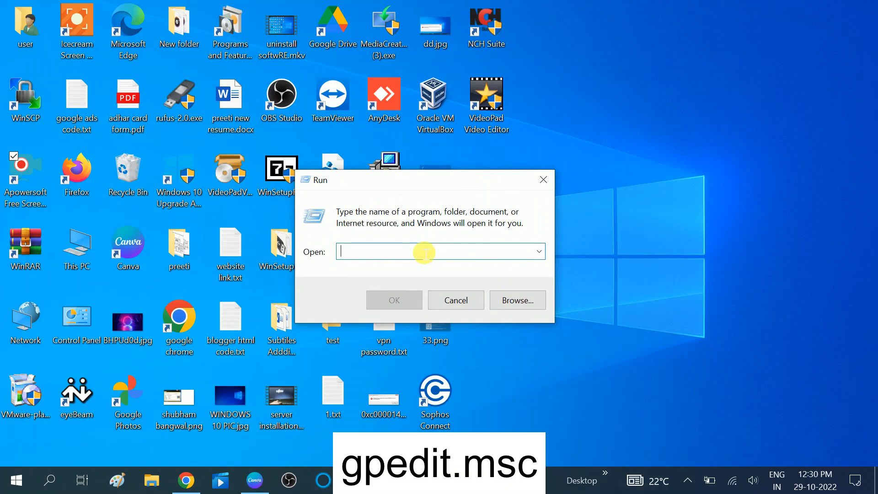
text(gp)
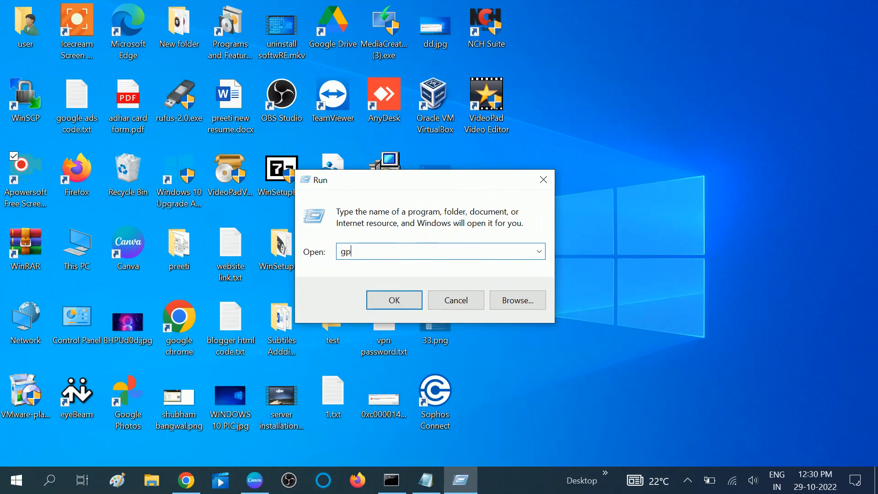
text(edit.msc)
key(Return)
click(419, 247)
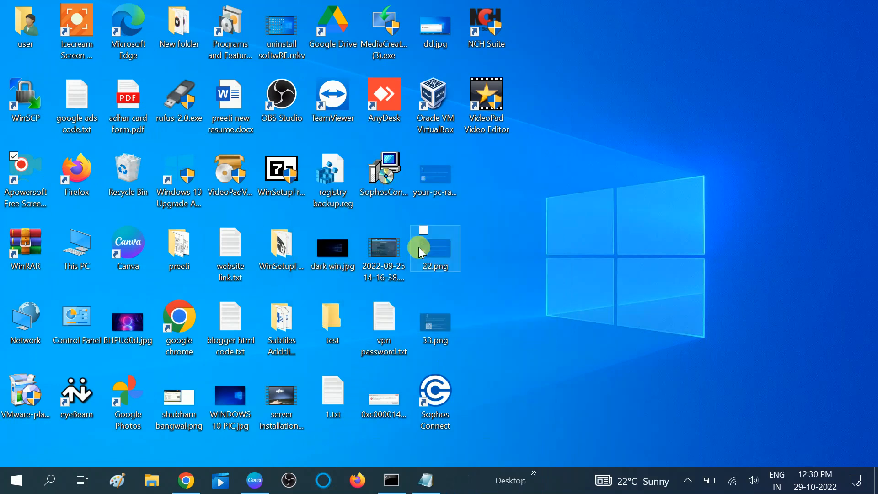
click(434, 131)
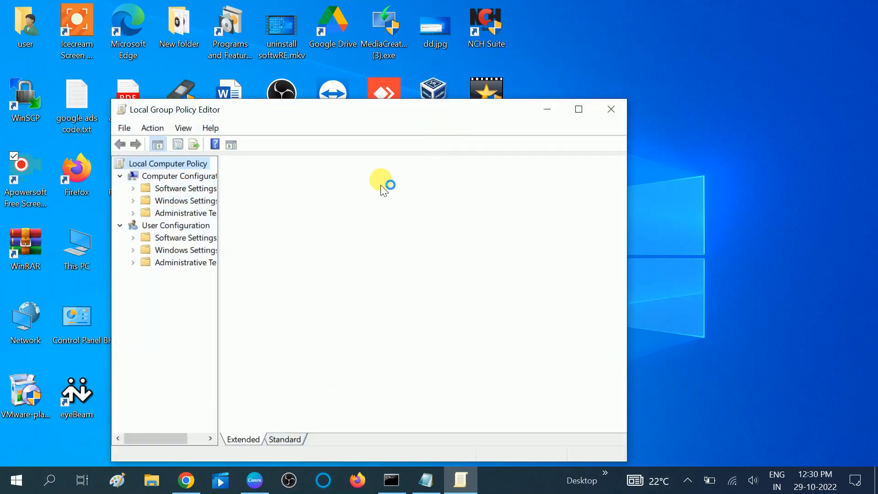
Maximize the Local Group Policy Editor, widen its tree, and open Computer Configuration > Administrative Templates > Network > QoS Packet Scheduler
click(578, 111)
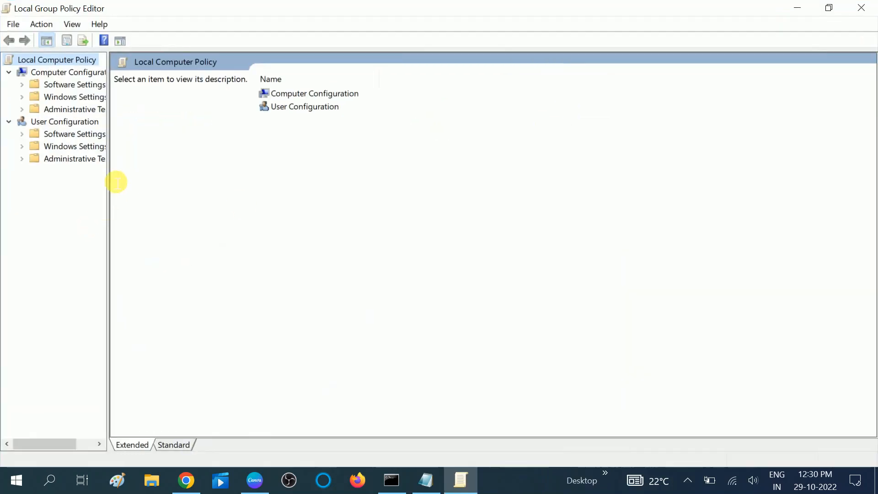
drag(109, 181, 196, 181)
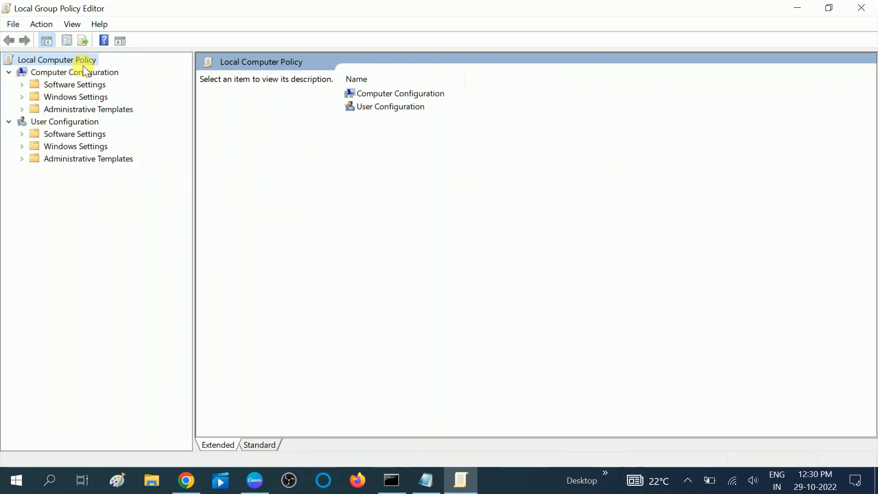
double_click(48, 75)
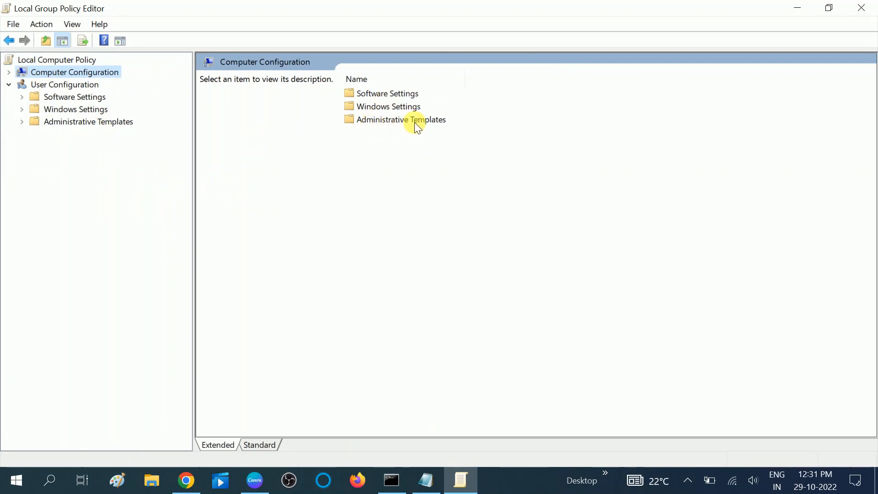
double_click(383, 121)
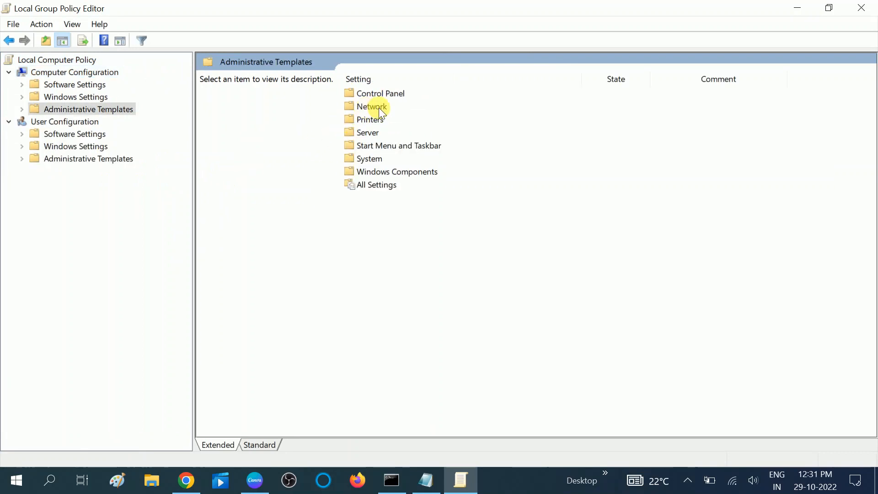
double_click(367, 109)
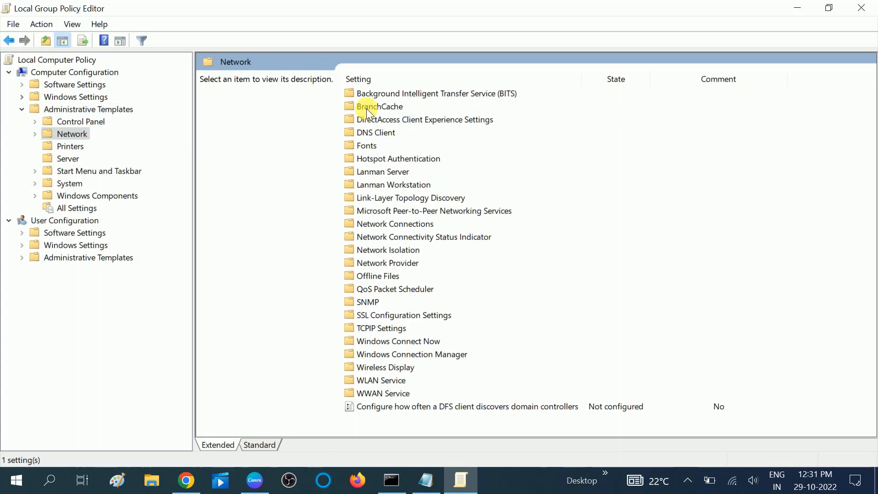
double_click(394, 289)
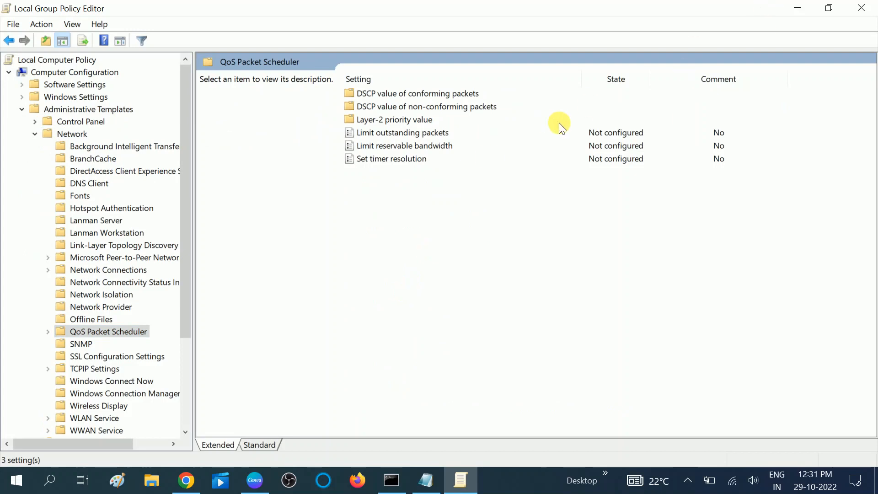
Enable the Limit reservable bandwidth policy with a bandwidth limit of 0 percent and apply the change
click(368, 135)
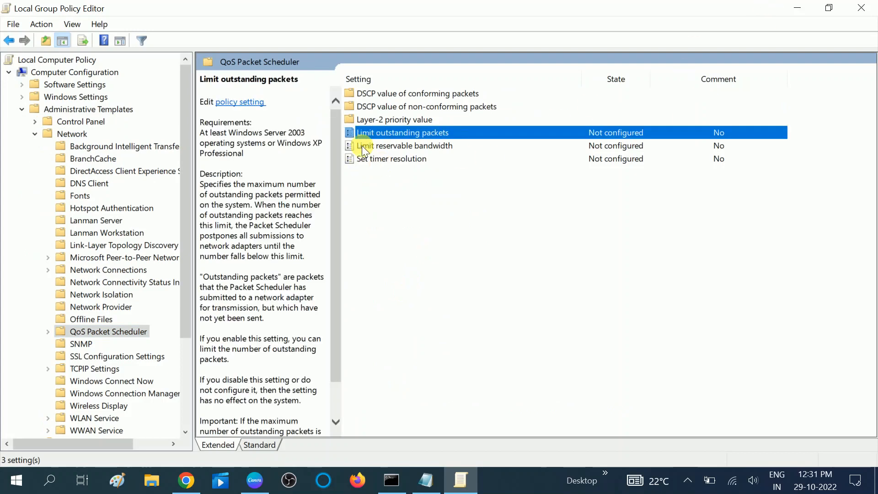
click(379, 147)
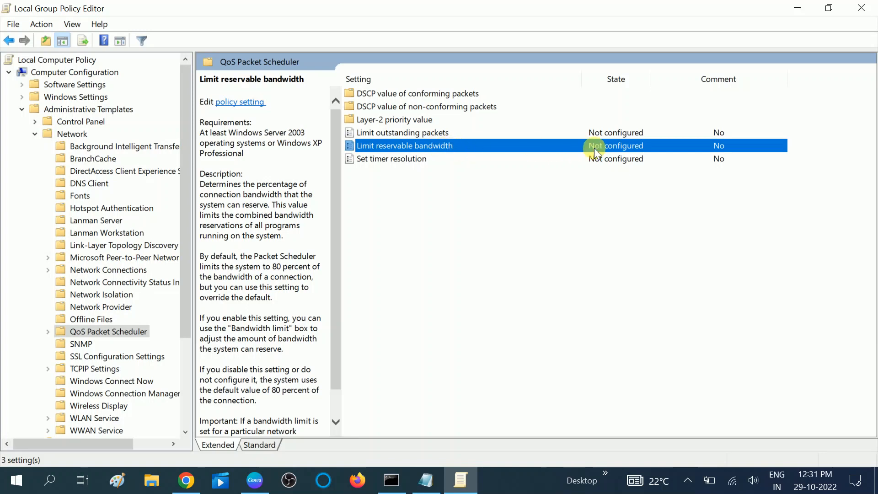
right_click(416, 148)
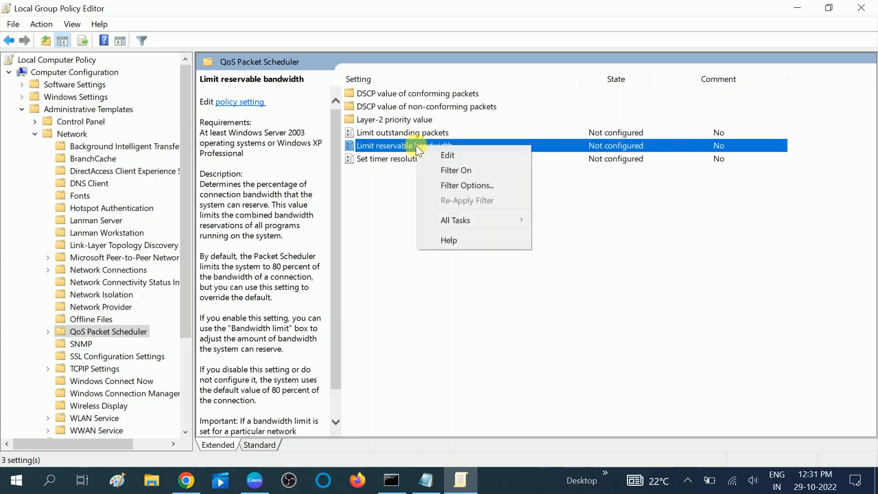
click(448, 155)
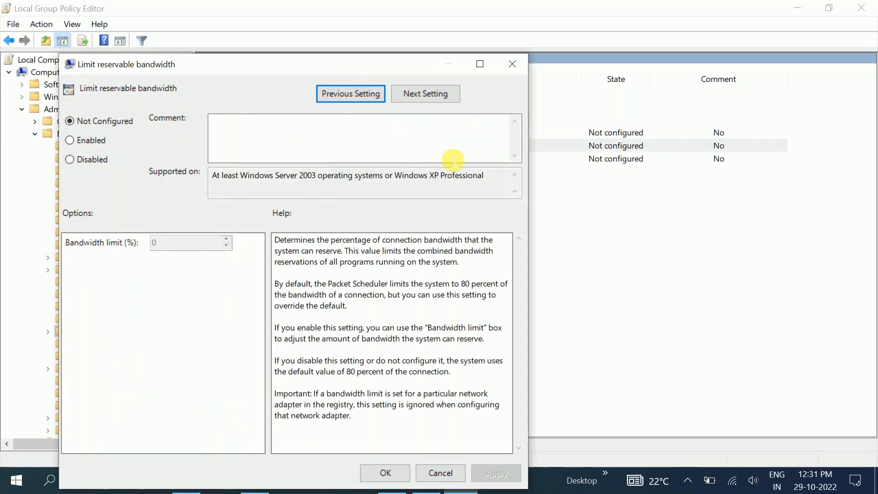
drag(309, 65, 368, 25)
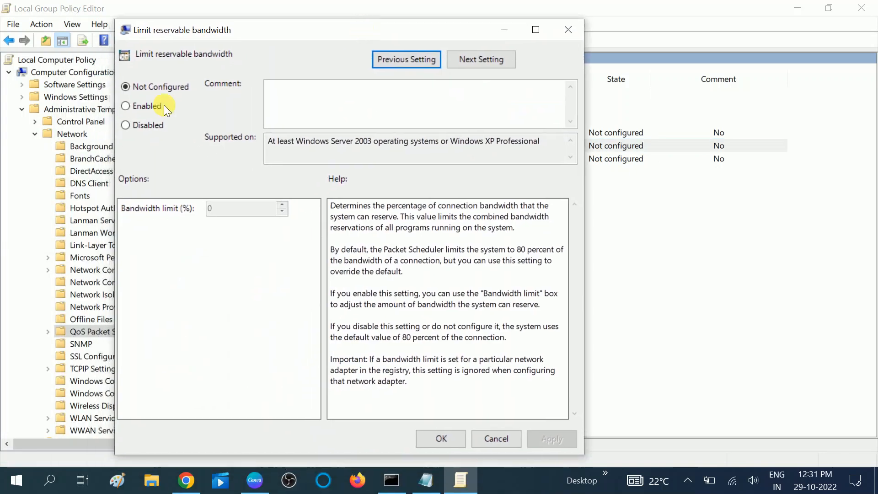
click(125, 106)
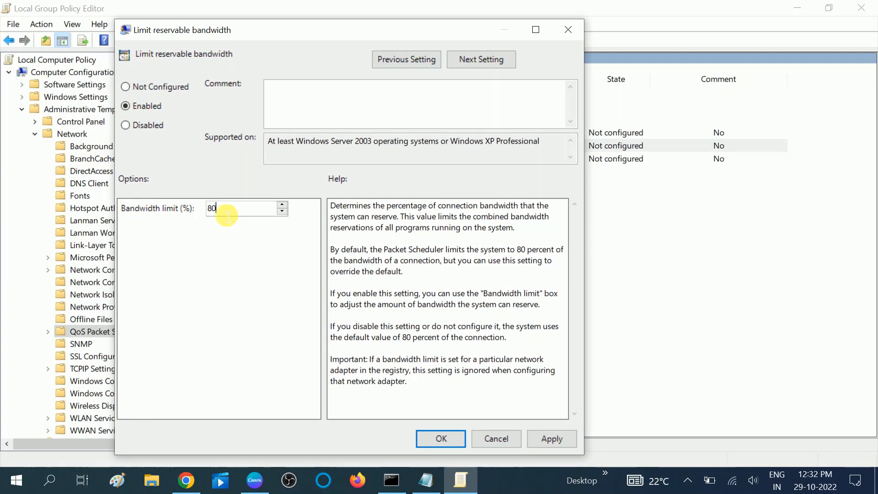
drag(221, 213, 205, 218)
text(0)
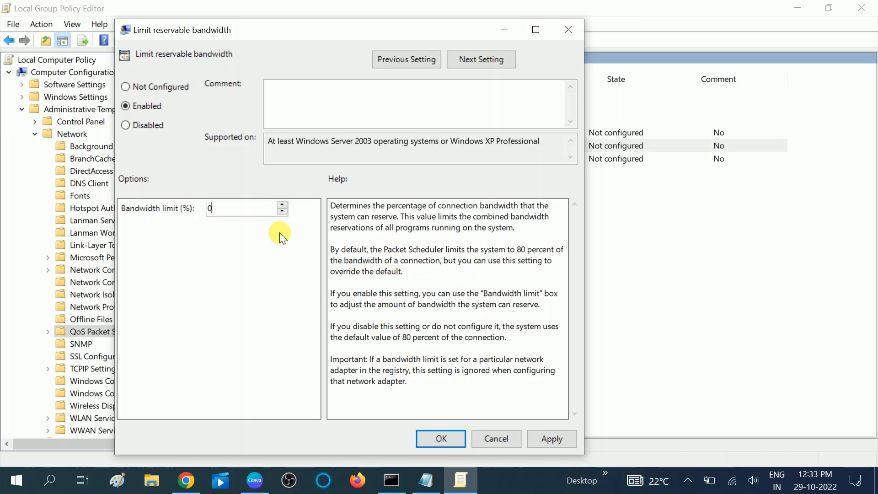
click(567, 442)
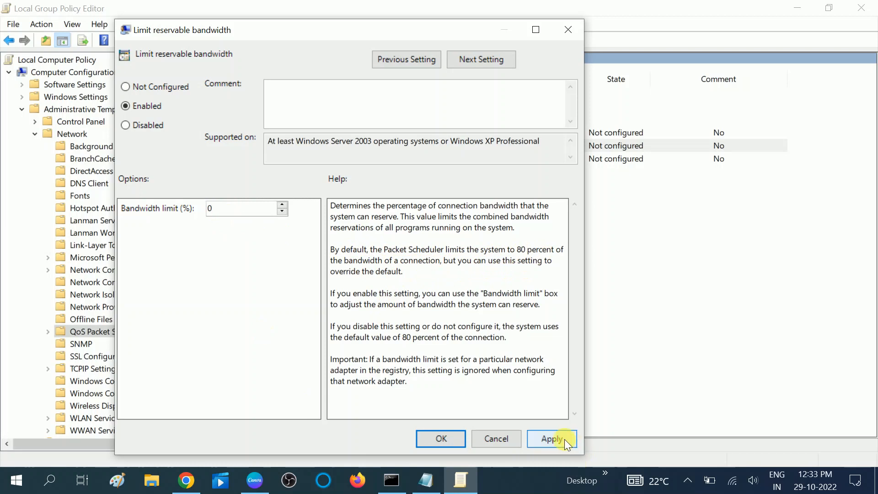
click(441, 437)
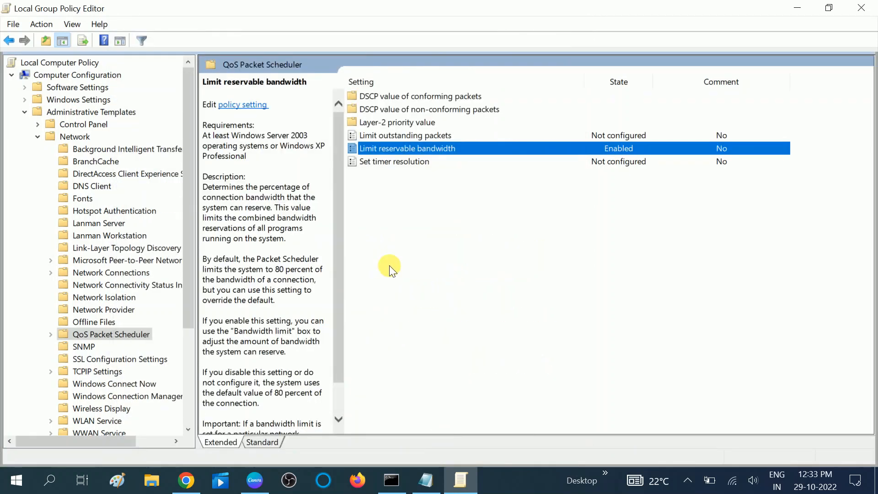
click(432, 162)
click(393, 152)
Search for cmd and open Command Prompt as administrator
click(54, 484)
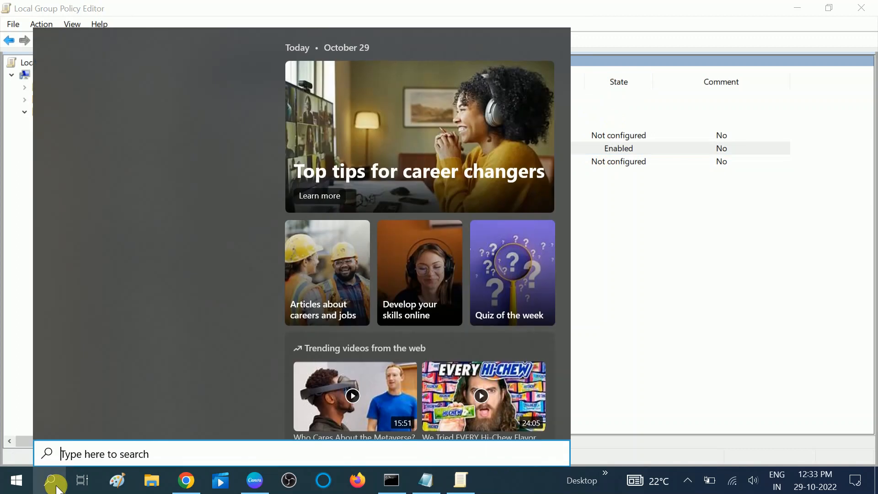
text(cmd)
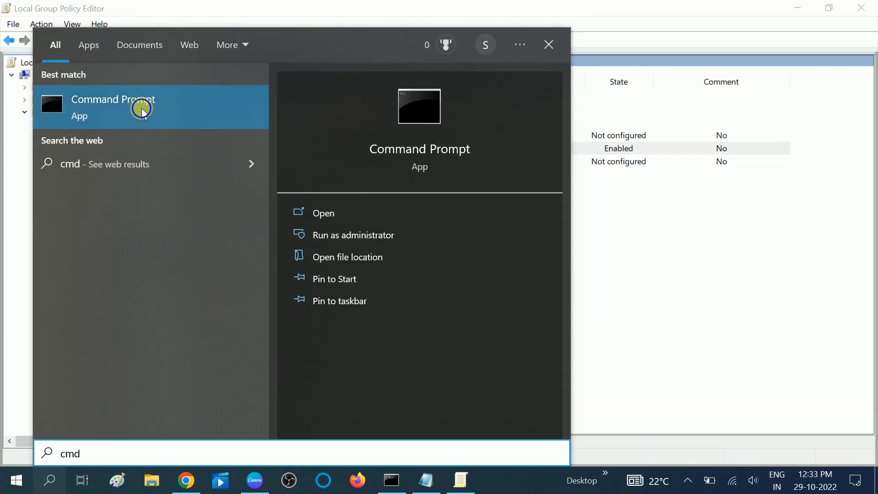
right_click(142, 109)
click(176, 122)
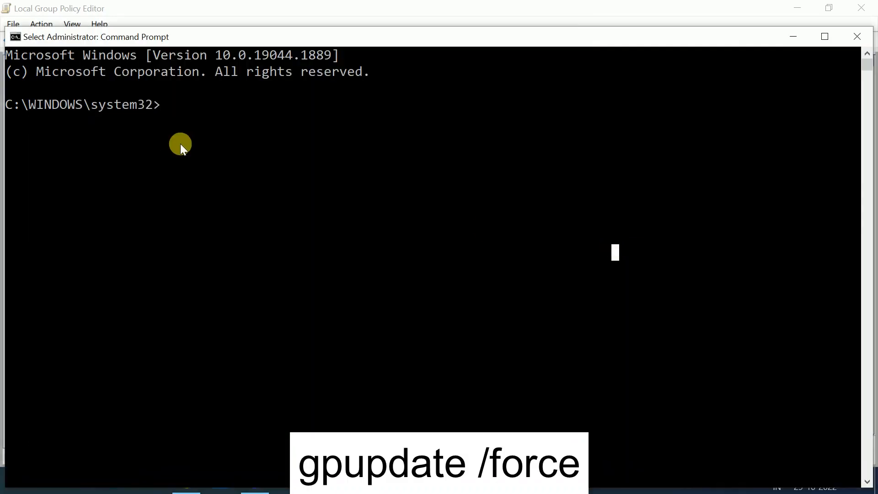
Run gpupdate /force in the administrator Command Prompt to update the group policies
key(Escape)
text(gp)
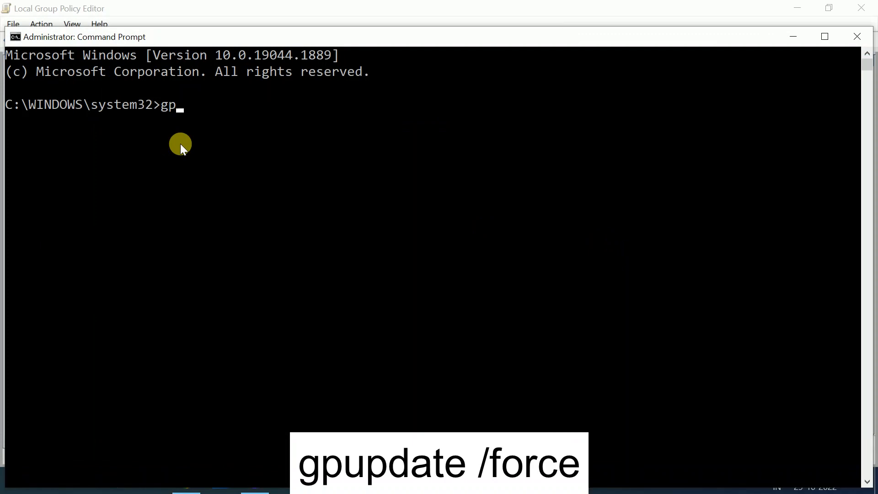
text(update /force)
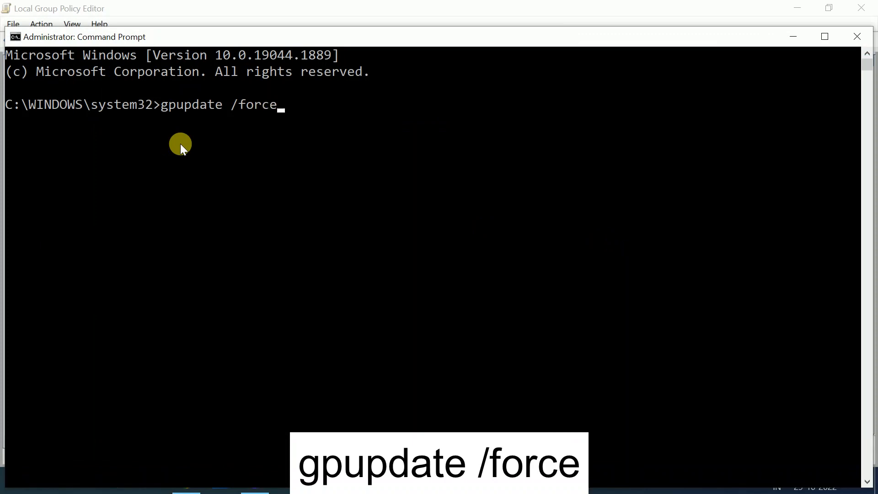
key(Return)
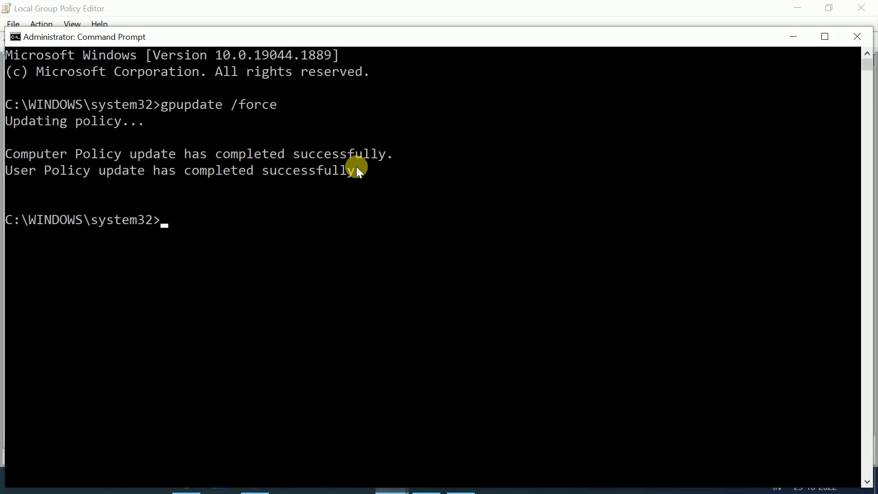
Minimize the Command Prompt window and refresh the desktop
click(786, 38)
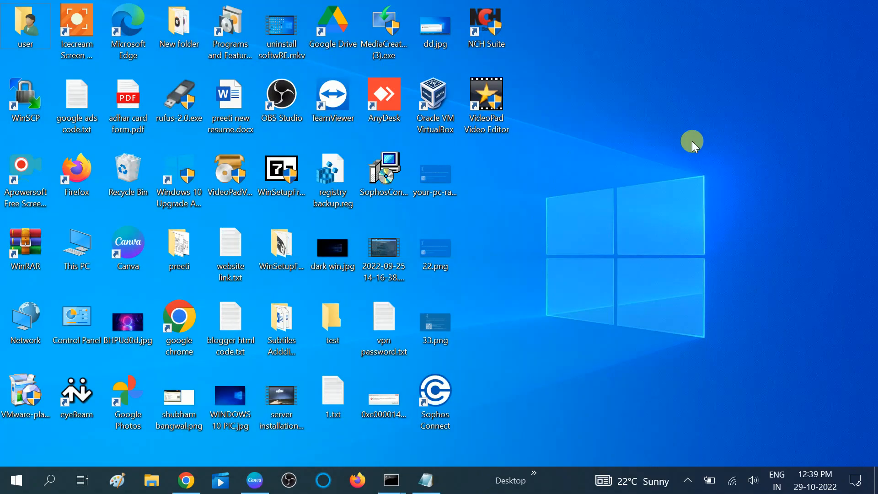
right_click(692, 141)
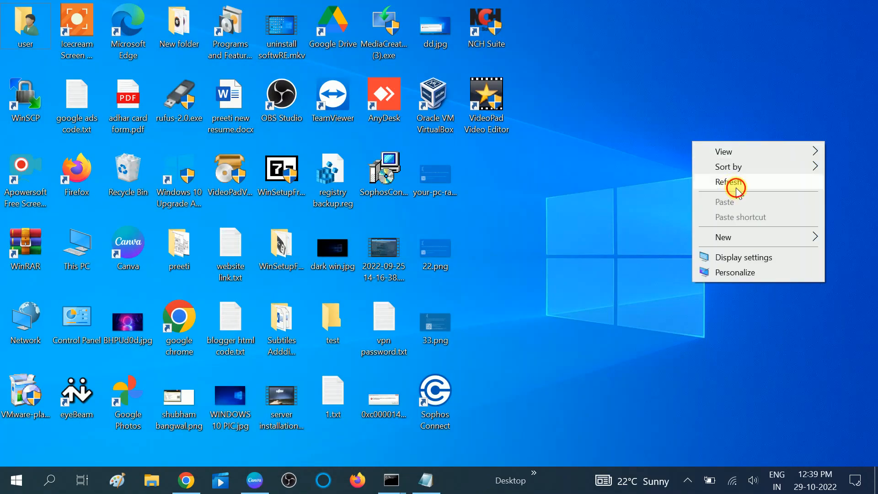
click(735, 183)
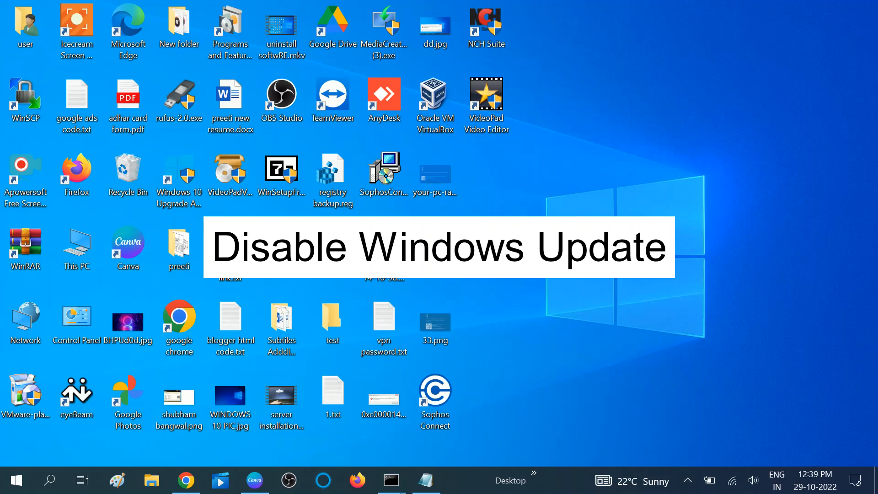
Open the Run dialog and launch the Services console with services.msc
click(51, 484)
text(run)
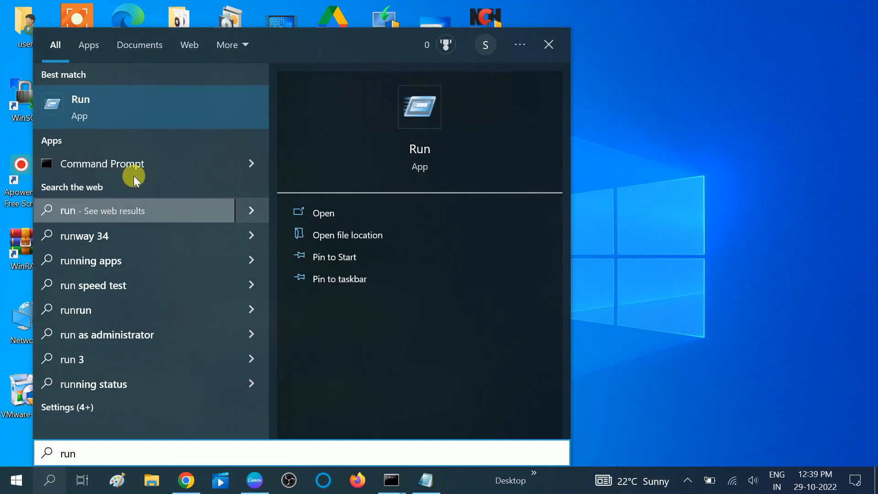
click(140, 120)
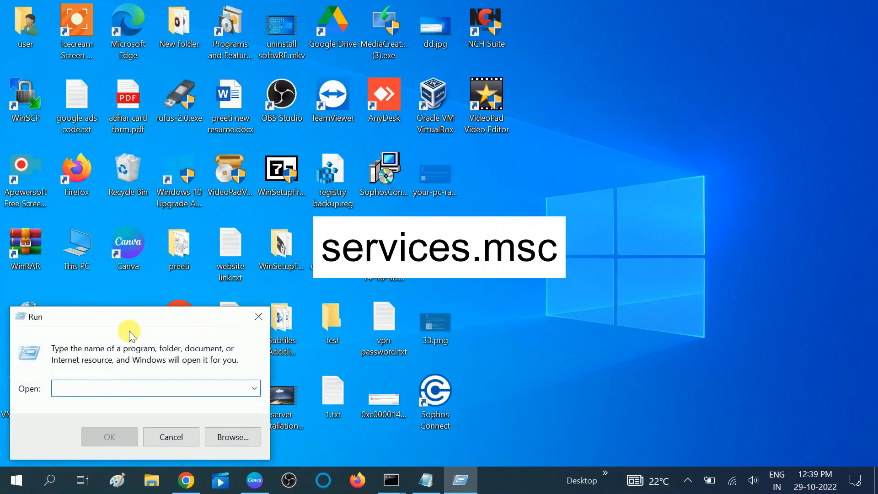
drag(126, 313, 379, 229)
text(services.msc)
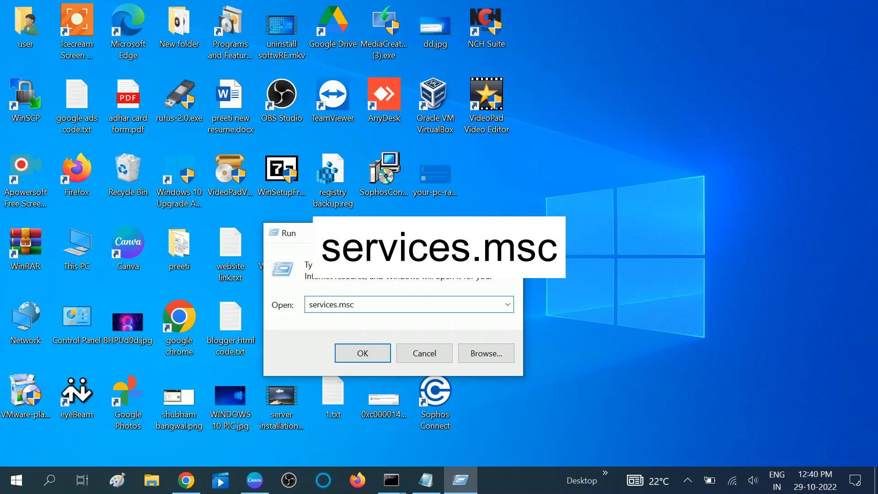
key(Return)
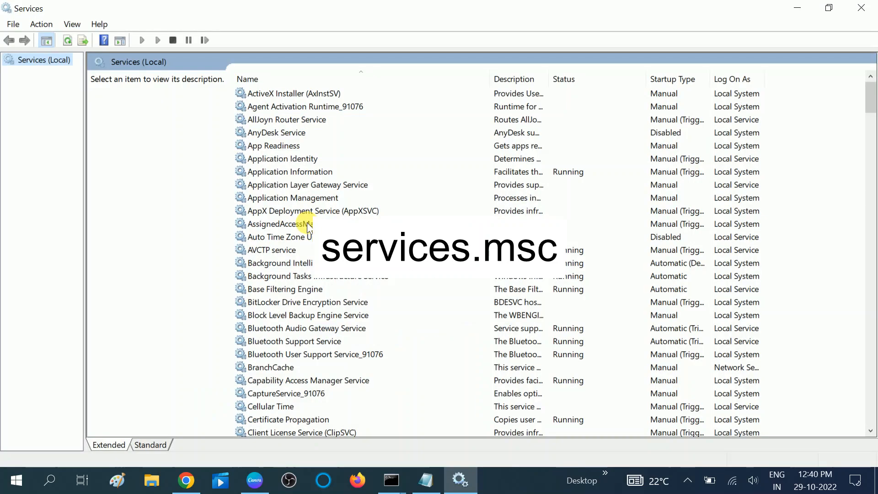
Locate and select the Windows Update service in the services list
click(307, 223)
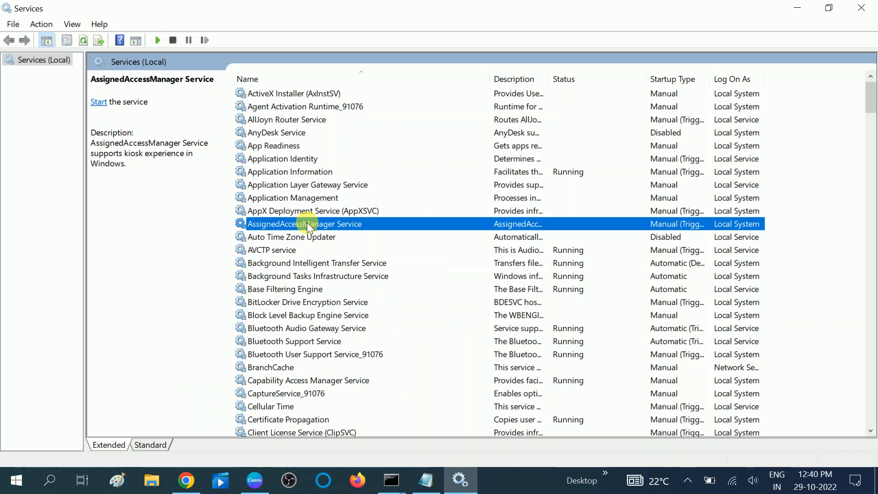
click(300, 184)
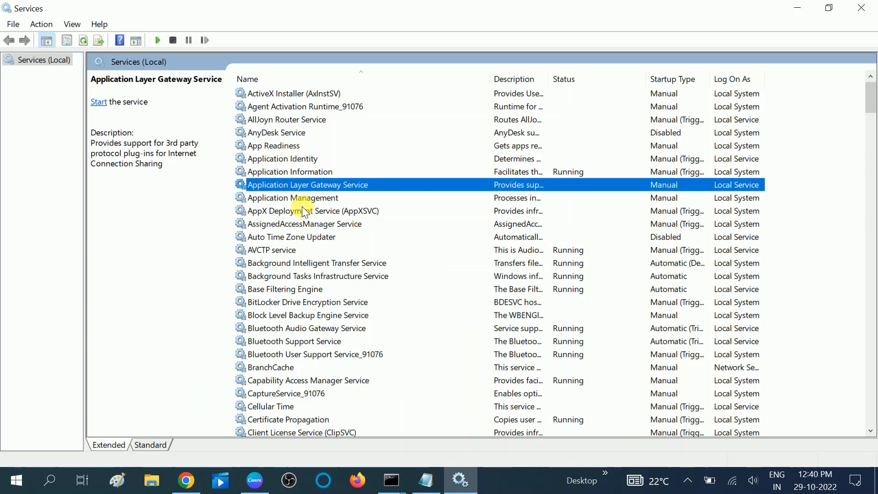
key(w)
key(w)
key(w)
key(w)
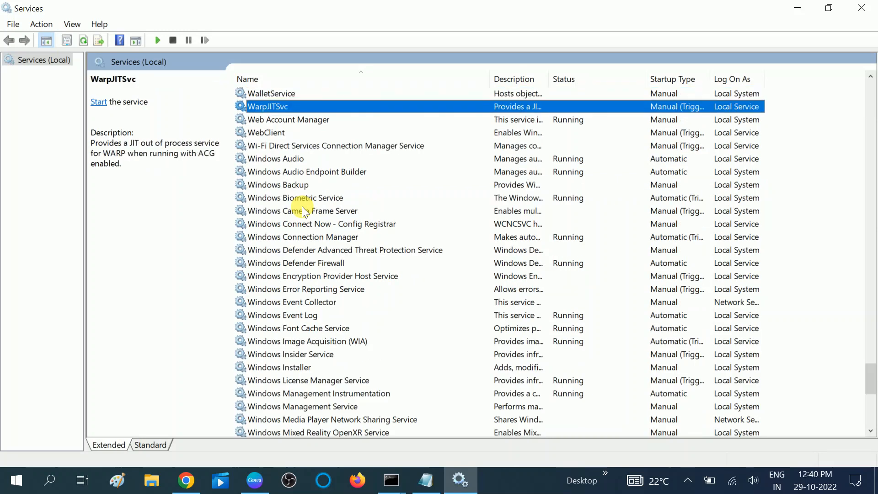
key(w)
key(w)
key(w)
key(w)
key(w)
key(w)
key(w)
key(w)
key(w)
key(w)
key(w)
key(w)
key(w)
key(w)
key(w)
key(w)
key(w)
key(w)
key(w)
key(w)
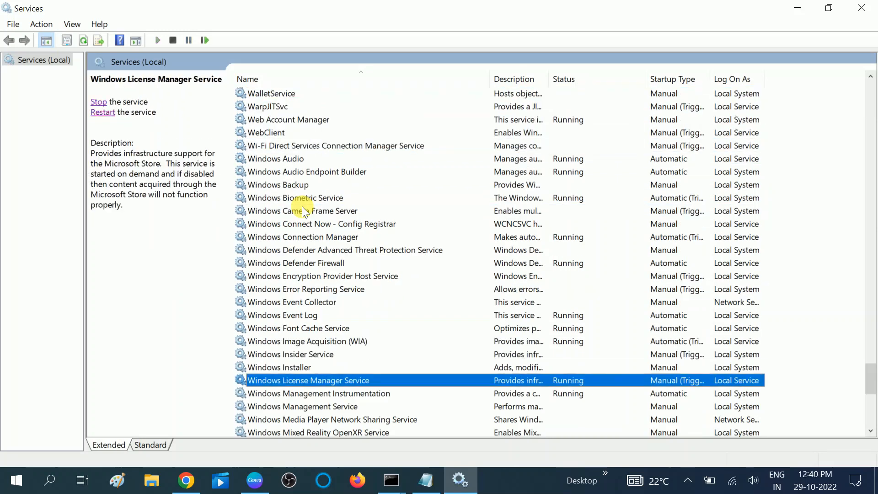
key(w)
key(w)
key(w)
key(w)
key(w)
key(w)
key(w)
key(w)
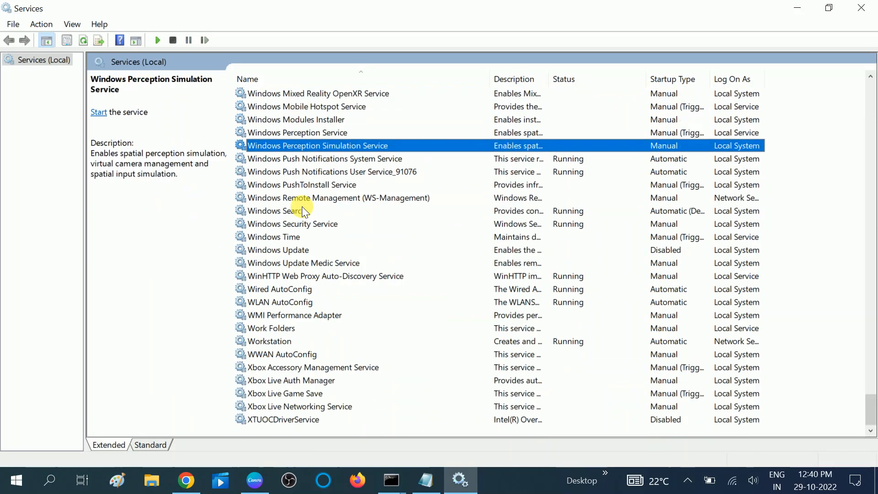
key(w)
key(w)
key(w)
click(296, 248)
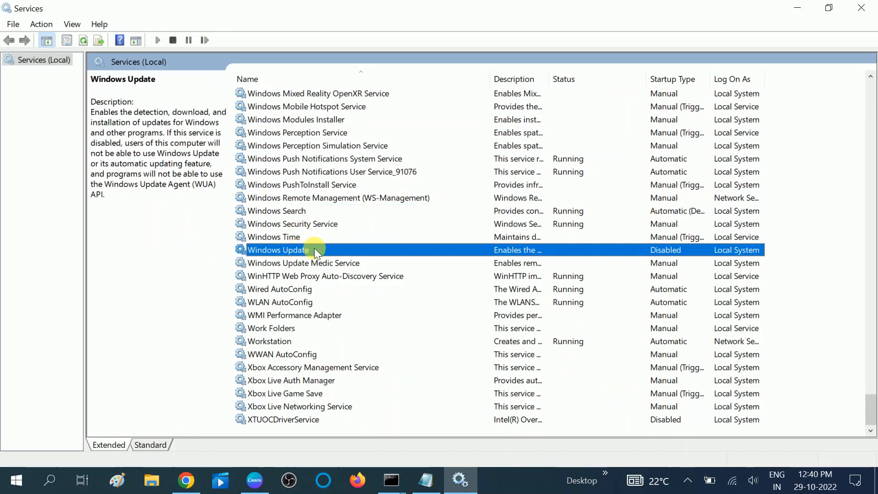
Open the Windows Update service's properties, set its startup type to Disabled, and apply the change
right_click(315, 250)
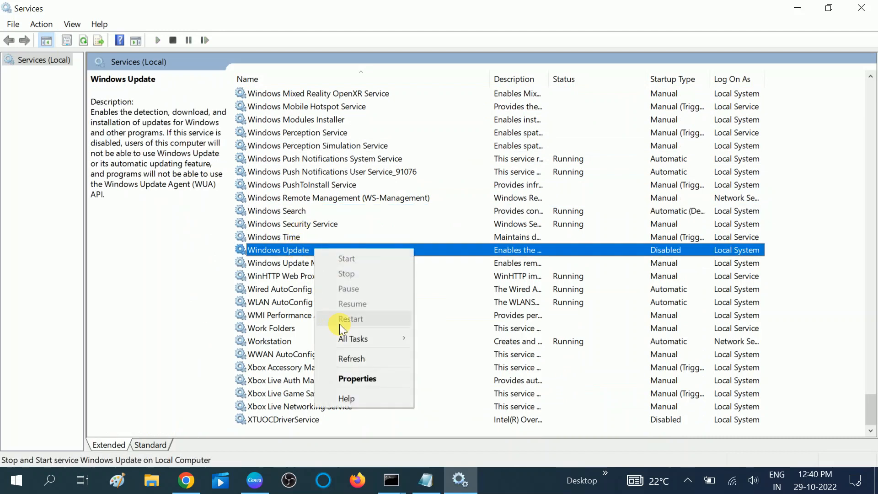
click(351, 377)
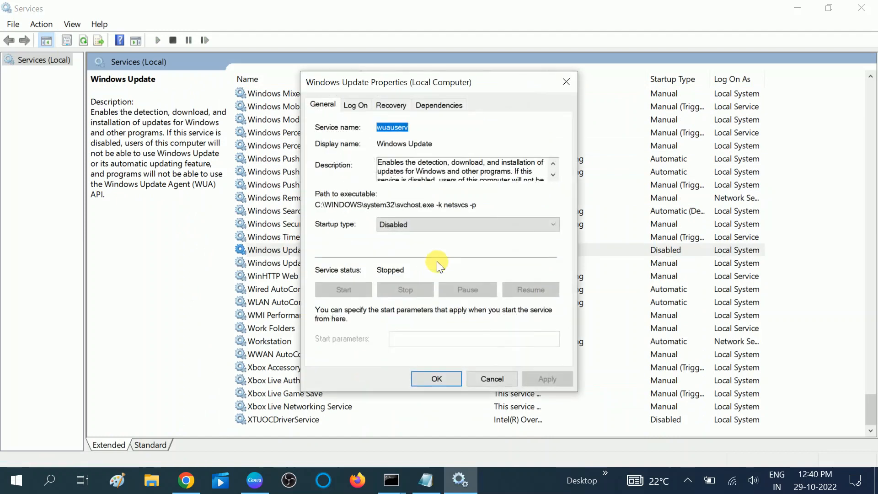
click(419, 225)
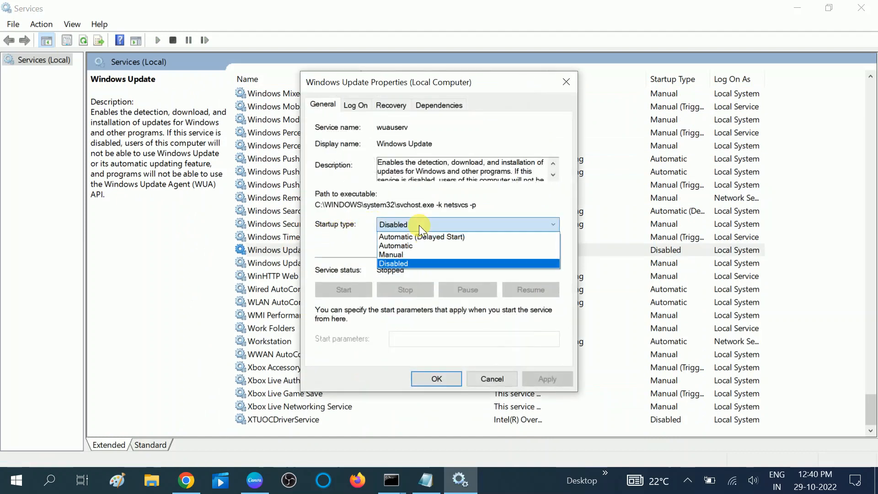
click(399, 261)
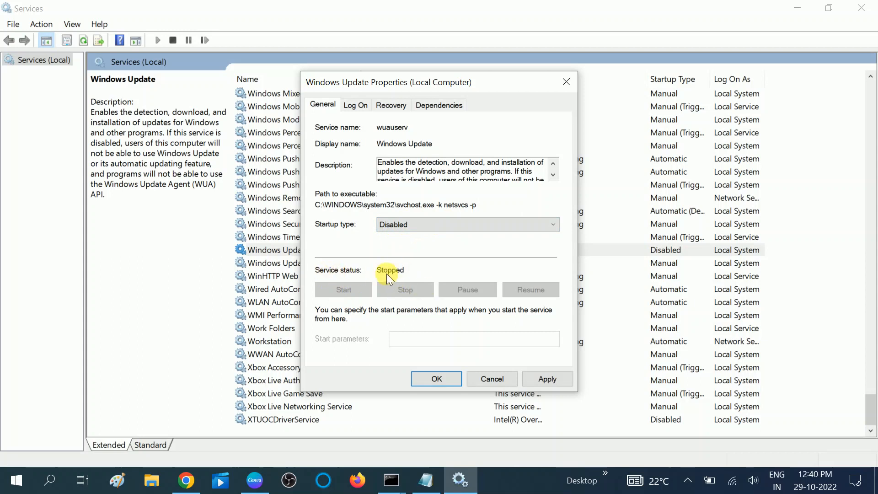
click(555, 378)
click(436, 378)
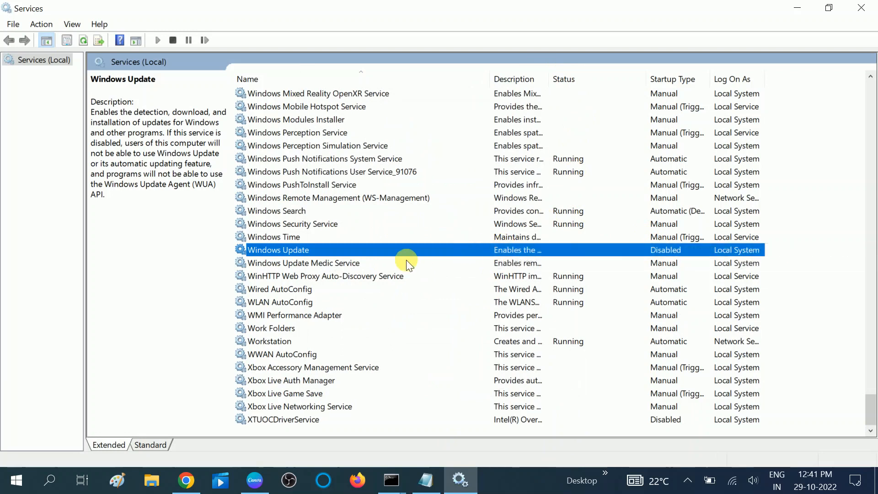
click(393, 260)
click(390, 252)
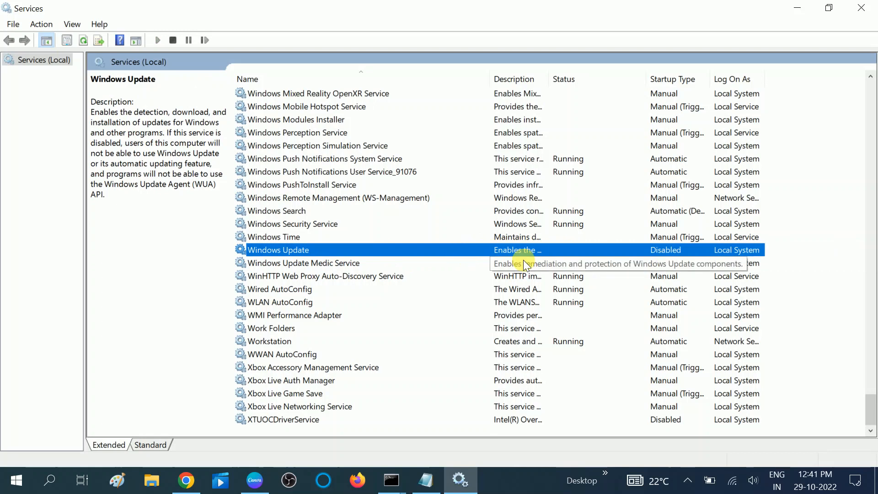
Close the Services console and refresh the desktop
click(862, 7)
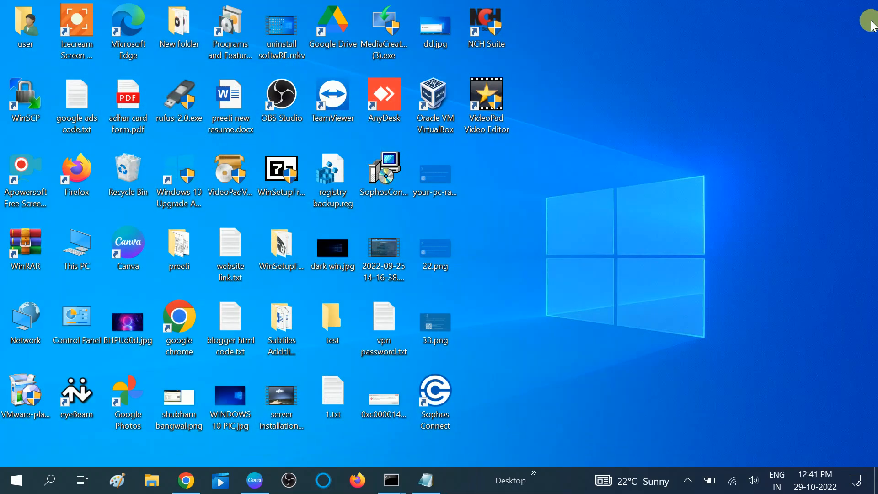
right_click(691, 56)
click(722, 101)
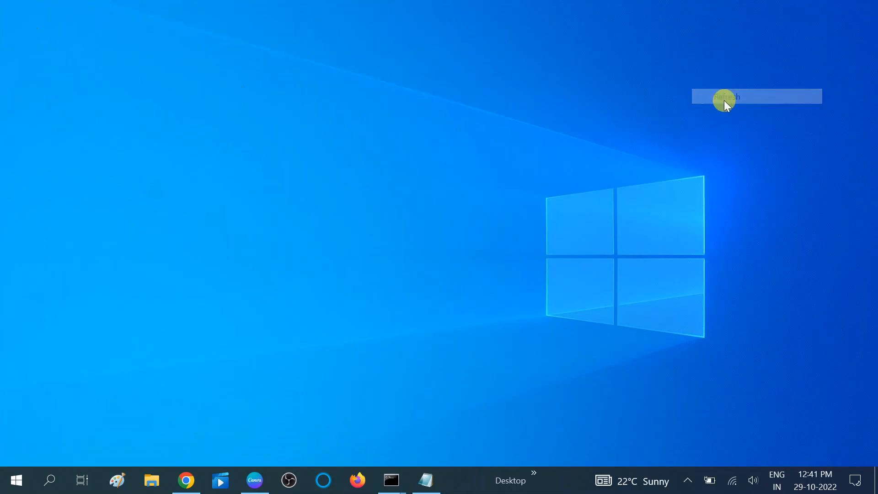
right_click(724, 101)
click(756, 143)
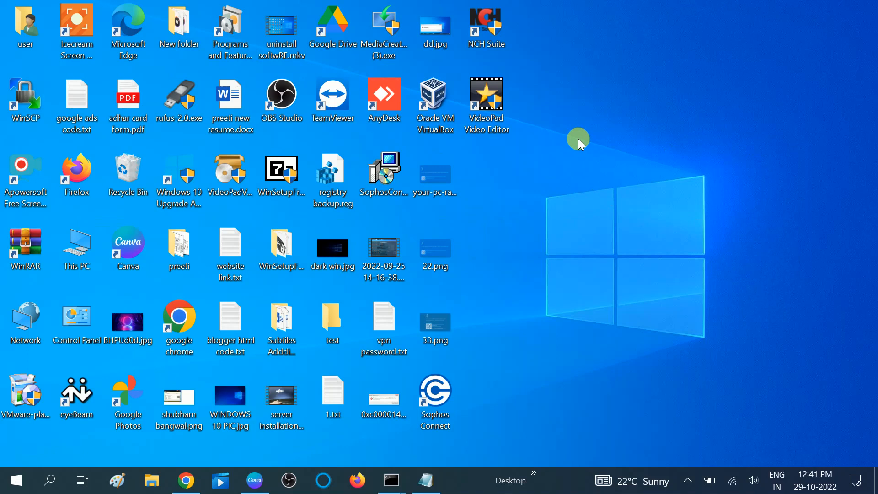
Review the status of the startup programs in a maximized Task Manager with a wider Name column, and close it
right_click(462, 487)
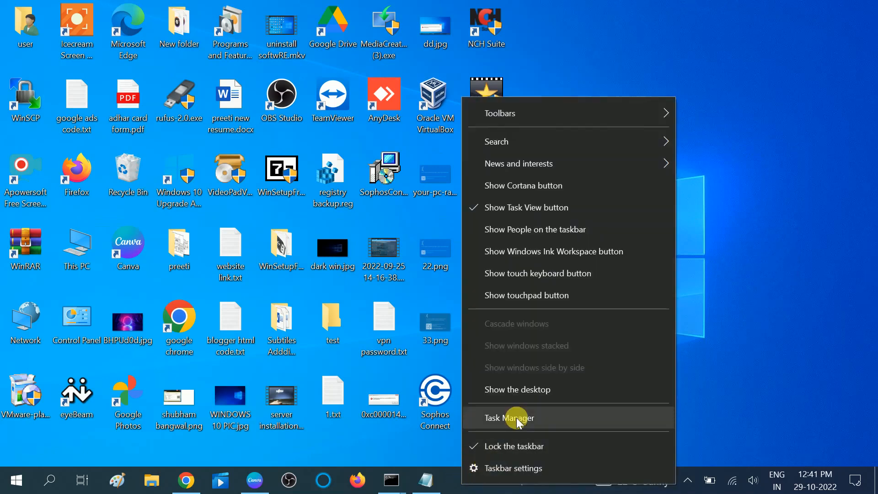
click(503, 426)
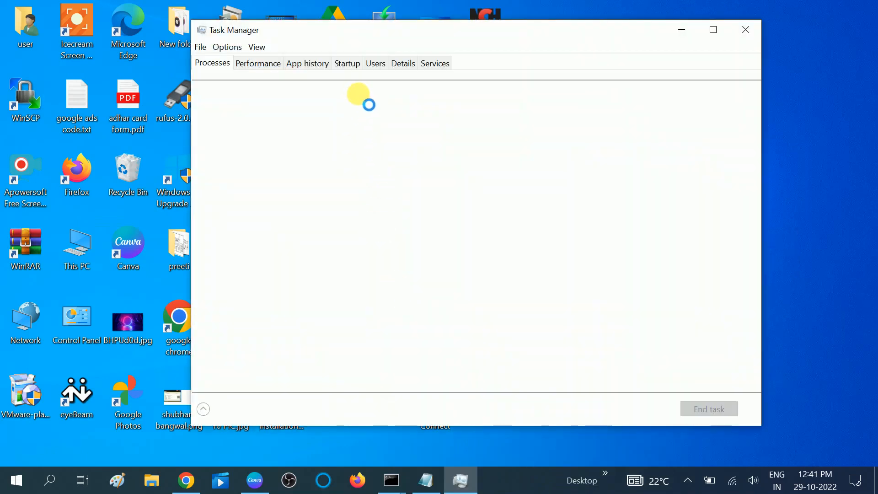
click(352, 64)
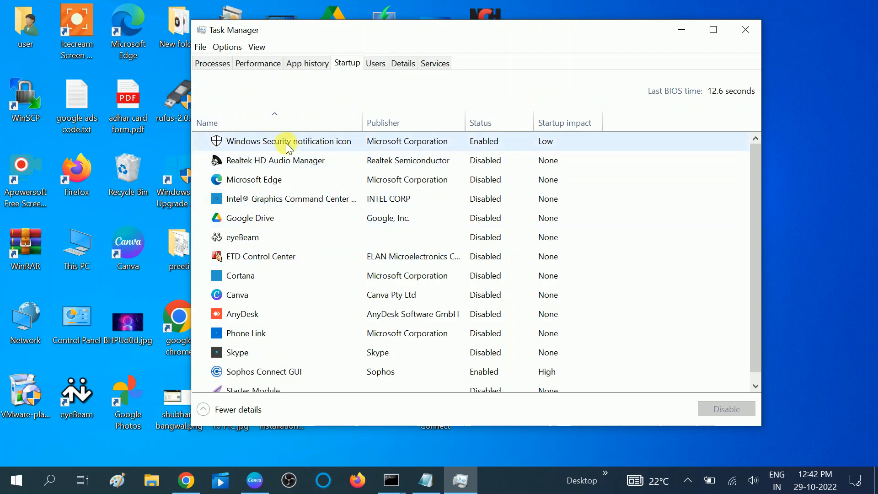
click(713, 29)
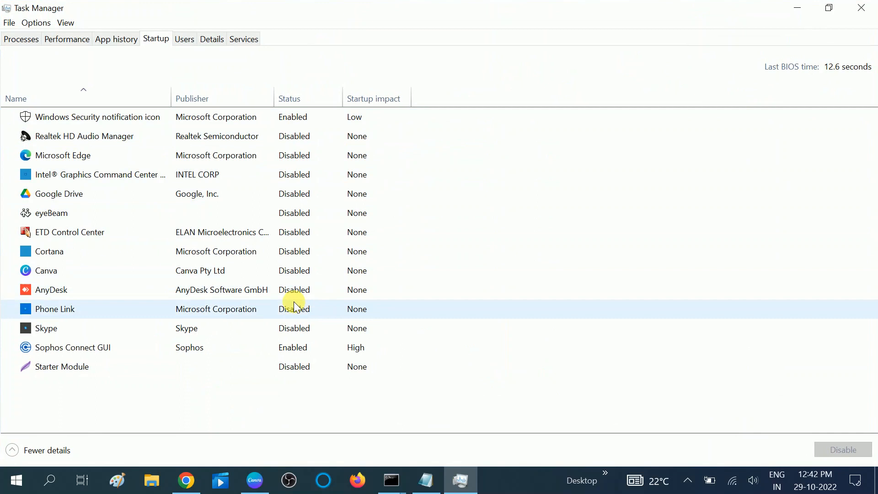
click(100, 117)
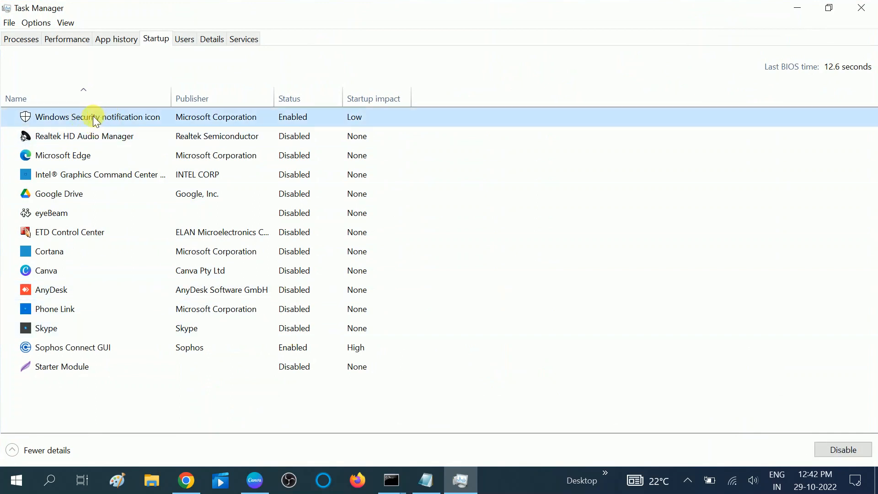
drag(172, 93, 219, 94)
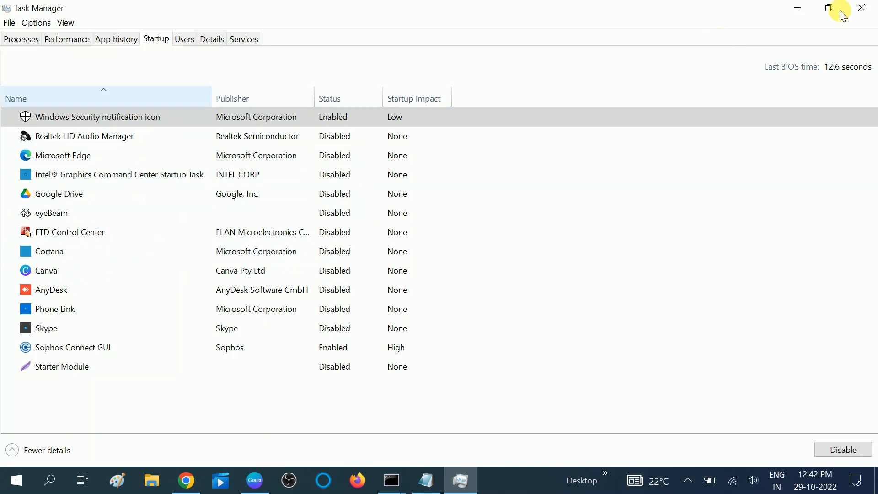
click(860, 7)
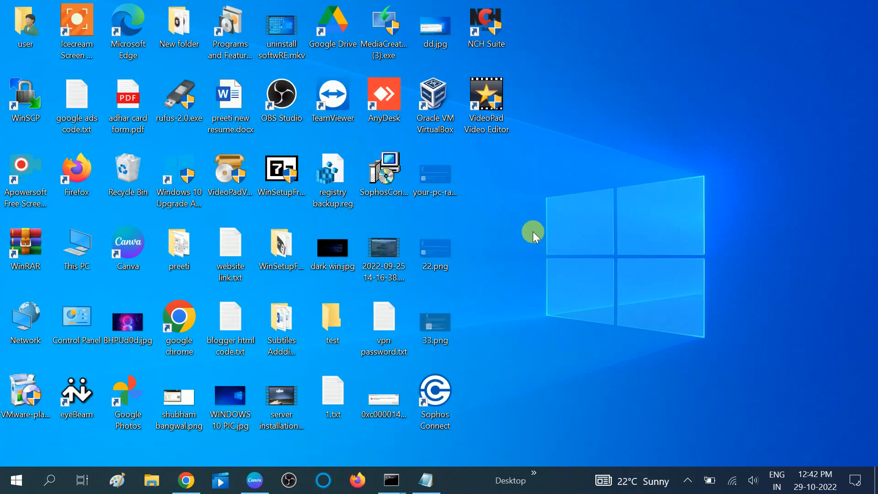
Open the Background apps page in the Privacy section of Windows Settings
click(11, 485)
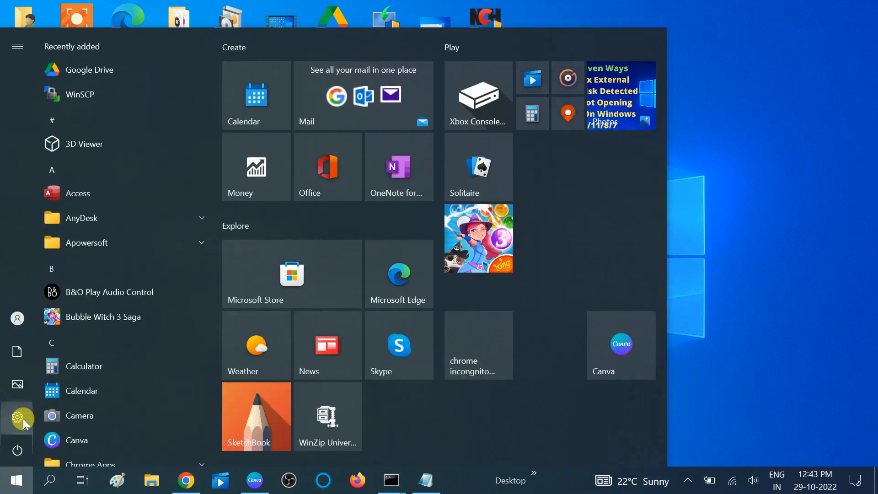
mouse_move(20, 417)
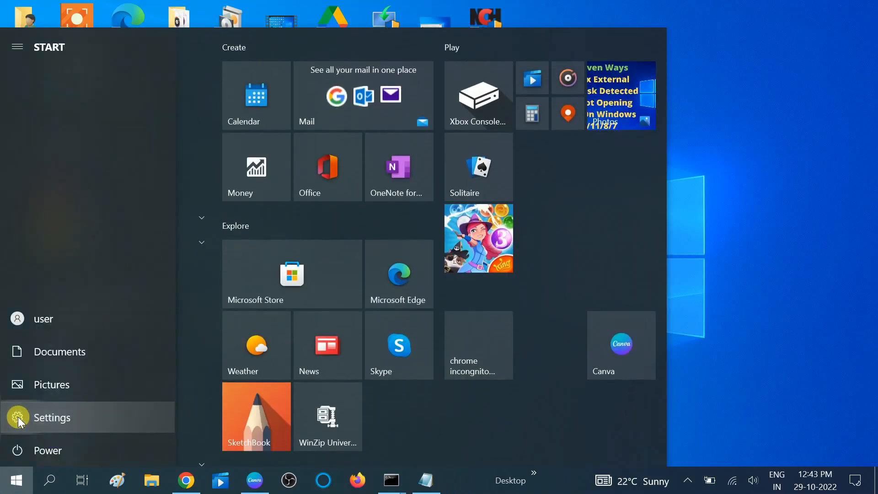
click(18, 417)
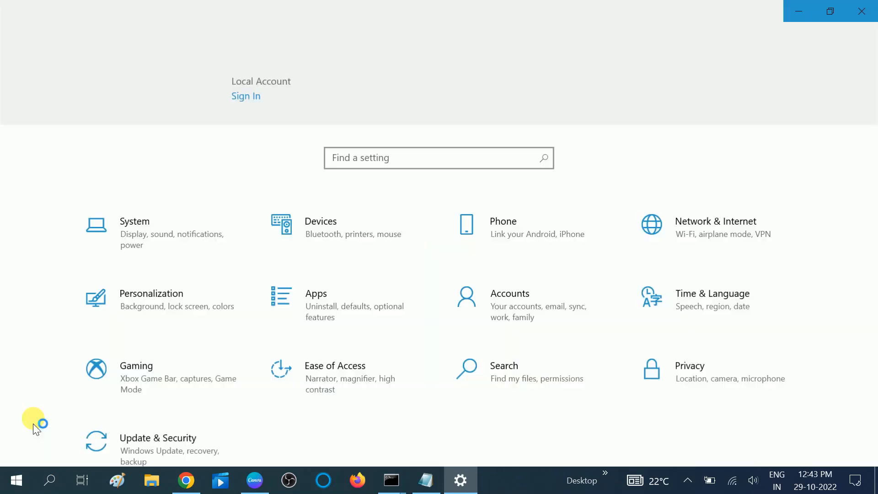
click(711, 389)
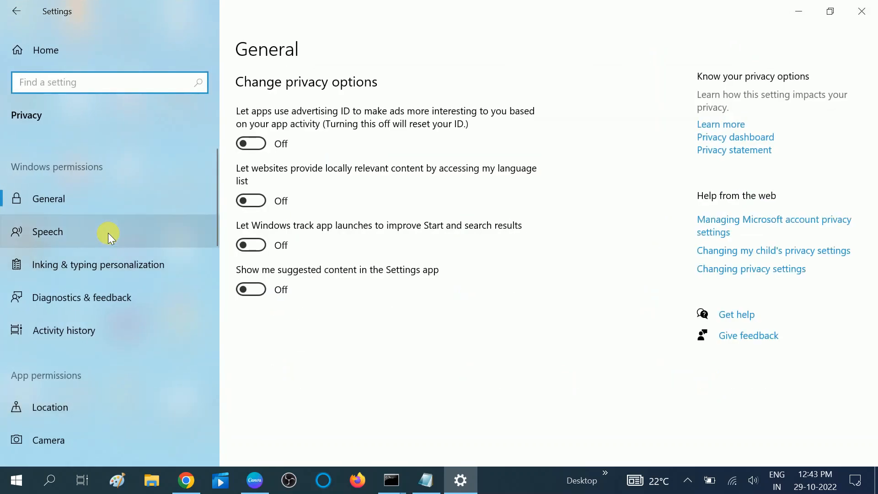
scroll(108, 232, down, 5)
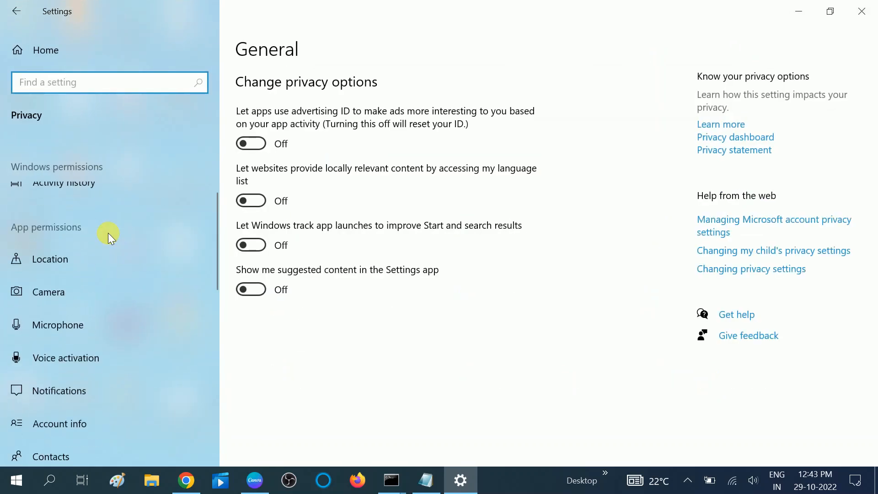
scroll(108, 232, down, 5)
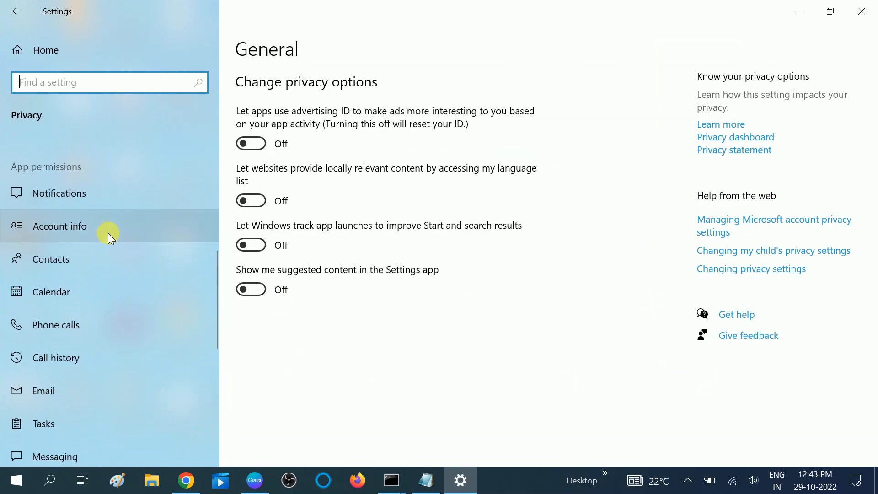
scroll(108, 233, down, 4)
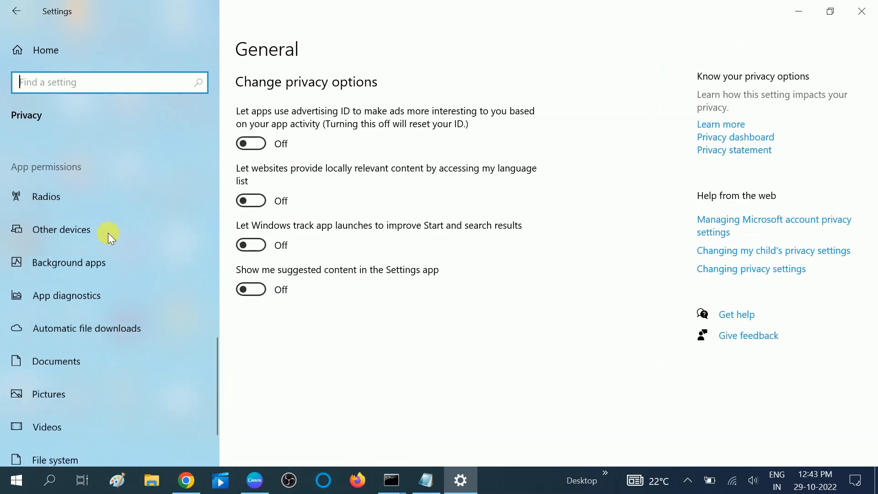
click(94, 260)
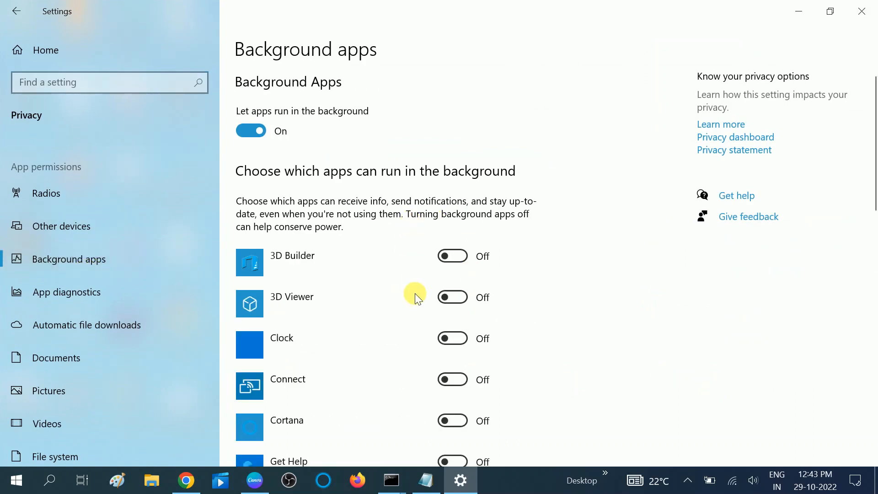
Find Skype in the background apps list and turn off its permission to run in the background
scroll(415, 293, down, 3)
scroll(416, 292, down, 7)
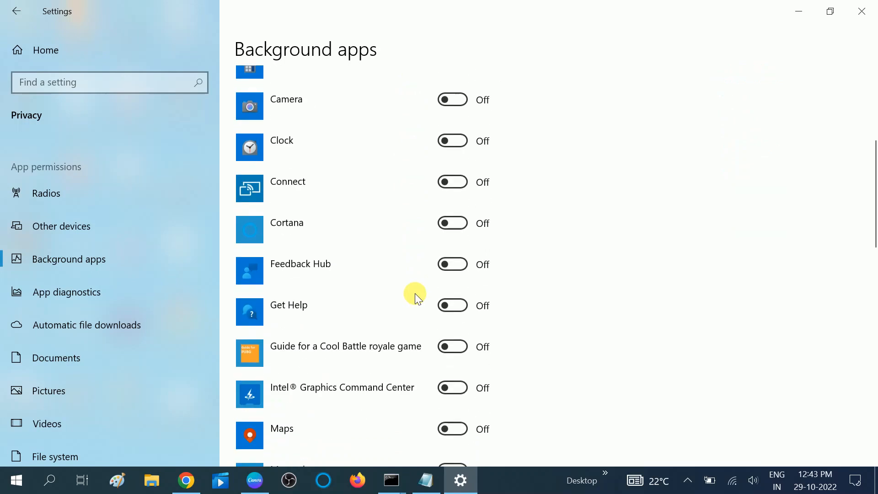
scroll(415, 293, down, 8)
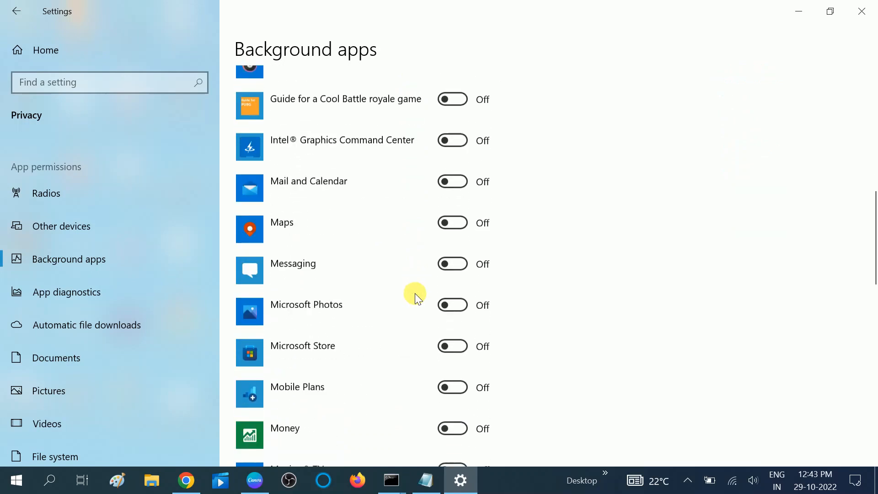
scroll(416, 292, down, 5)
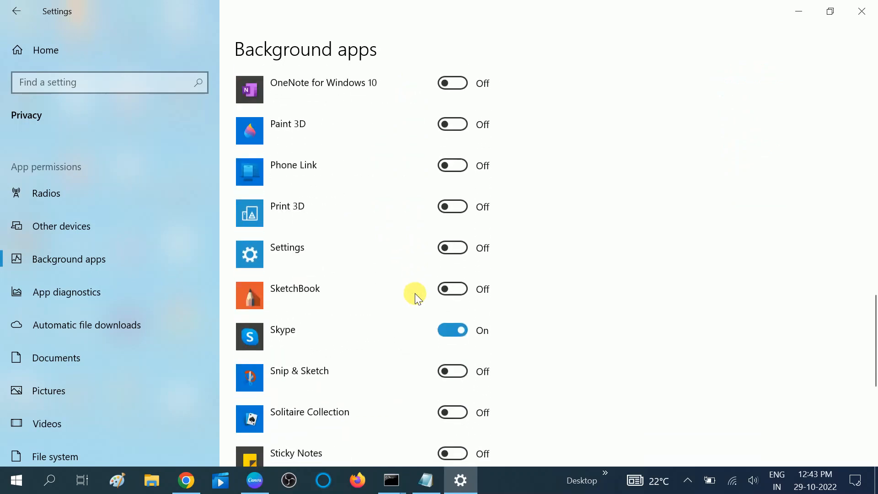
scroll(416, 293, down, 5)
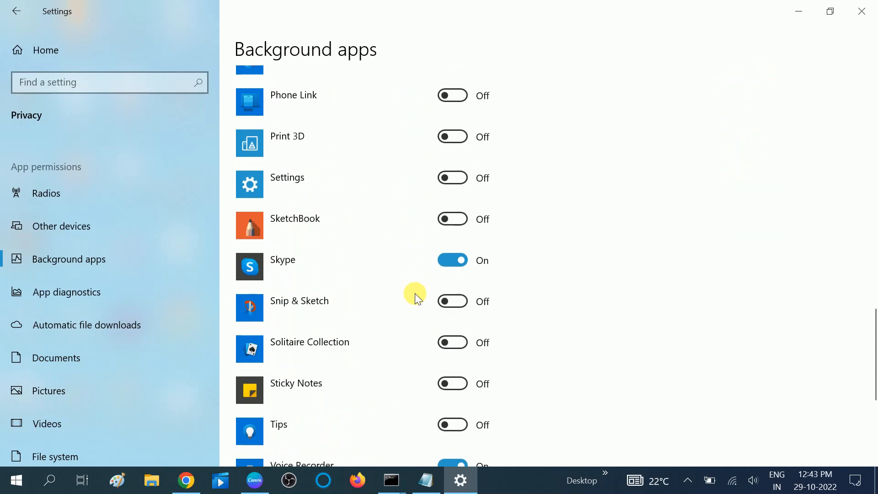
scroll(416, 293, up, 3)
click(457, 261)
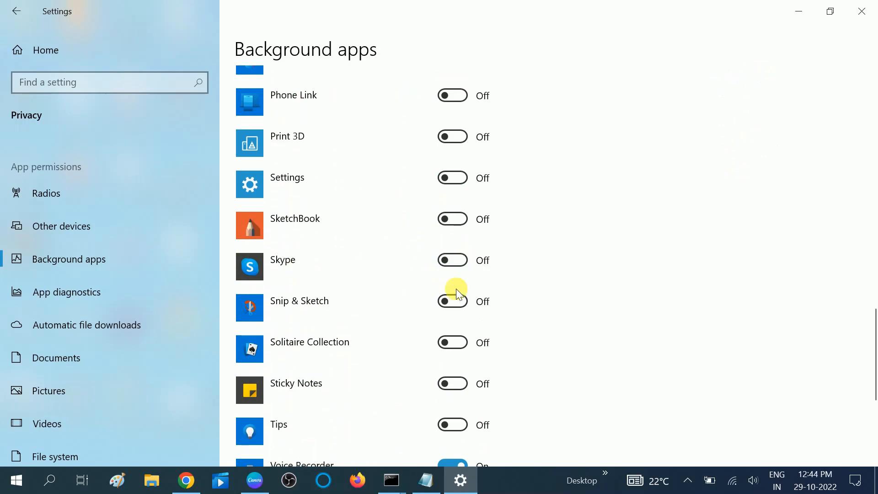
Find Voice Recorder in the background apps list and turn off its permission to run in the background
scroll(456, 289, down, 5)
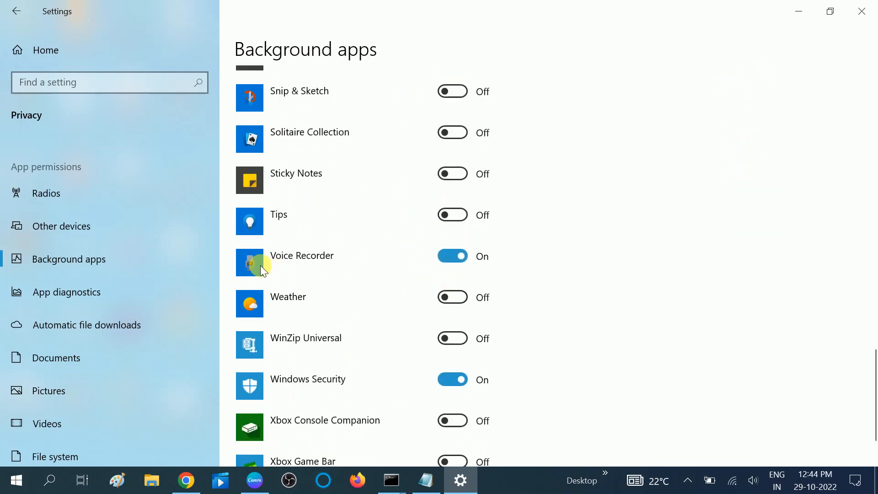
click(451, 259)
scroll(450, 294, down, 2)
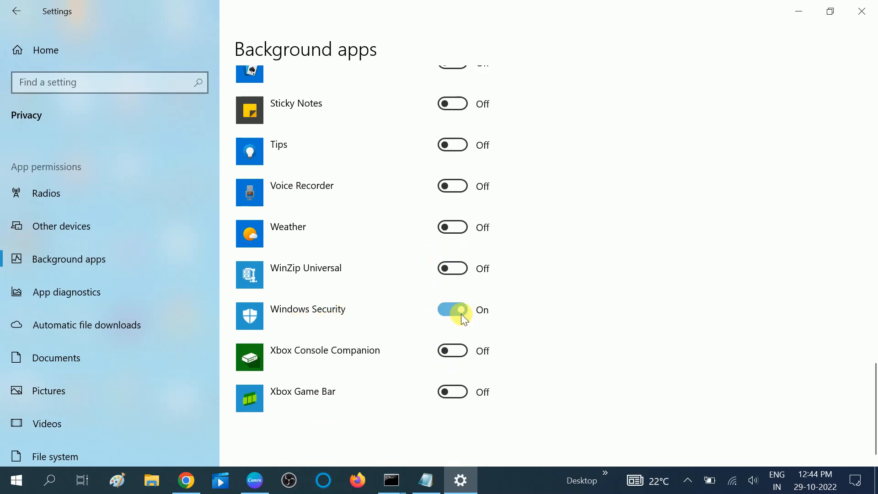
Check the on/off states of all apps in the background apps list, including Windows Security, and close Settings
scroll(461, 314, up, 10)
scroll(461, 314, up, 10)
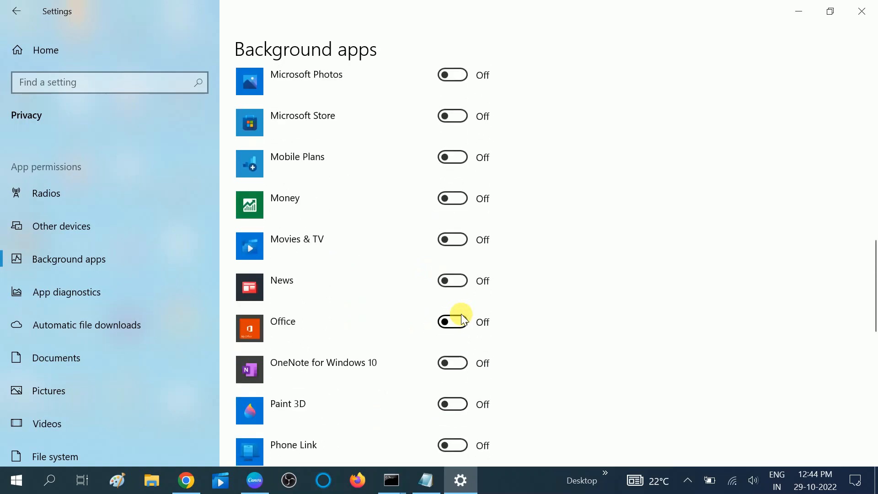
scroll(462, 317, up, 10)
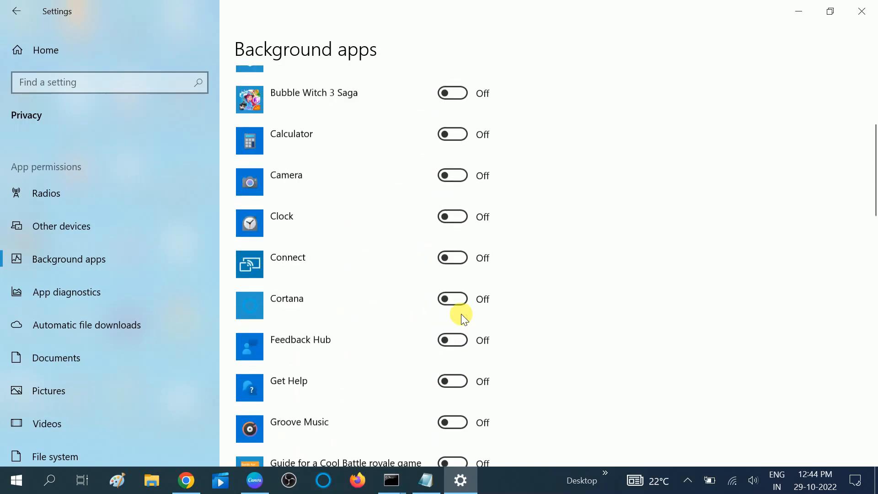
scroll(341, 276, down, 6)
scroll(340, 277, down, 15)
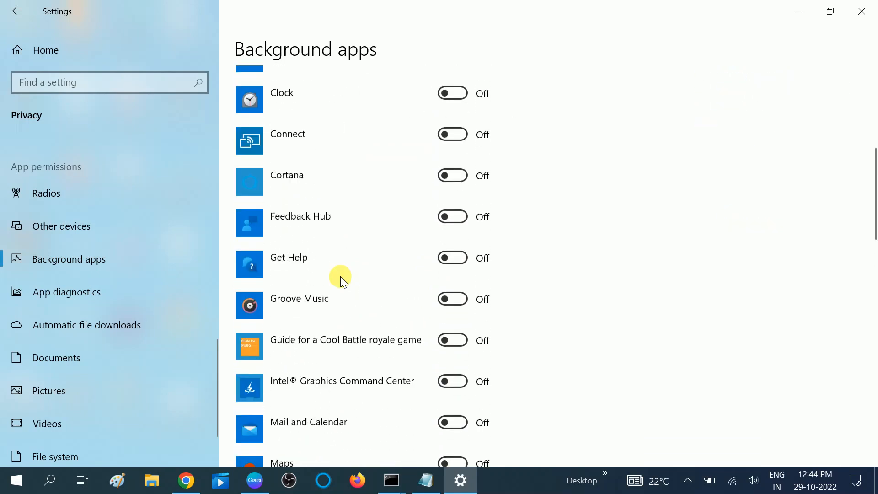
scroll(340, 277, down, 7)
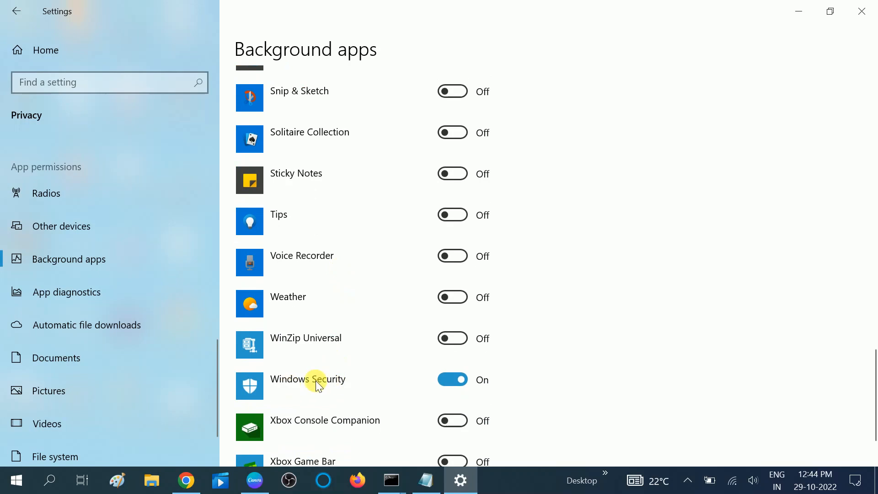
scroll(317, 383, down, 2)
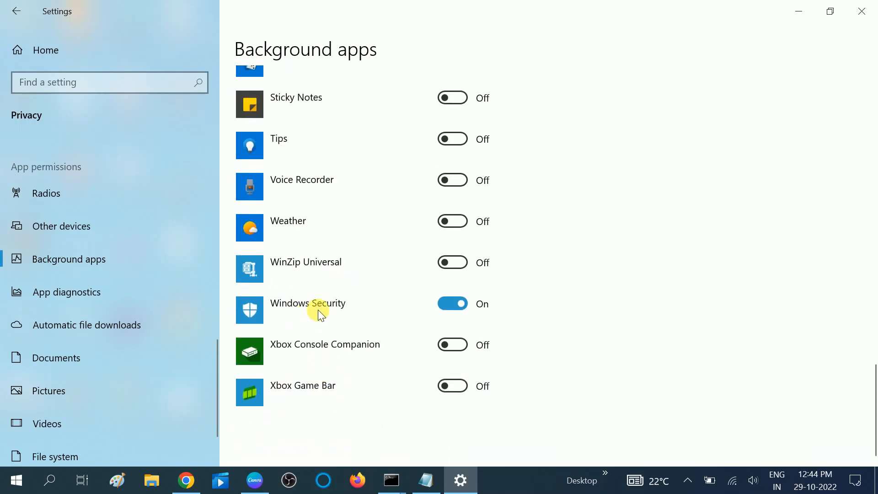
scroll(457, 206, up, 18)
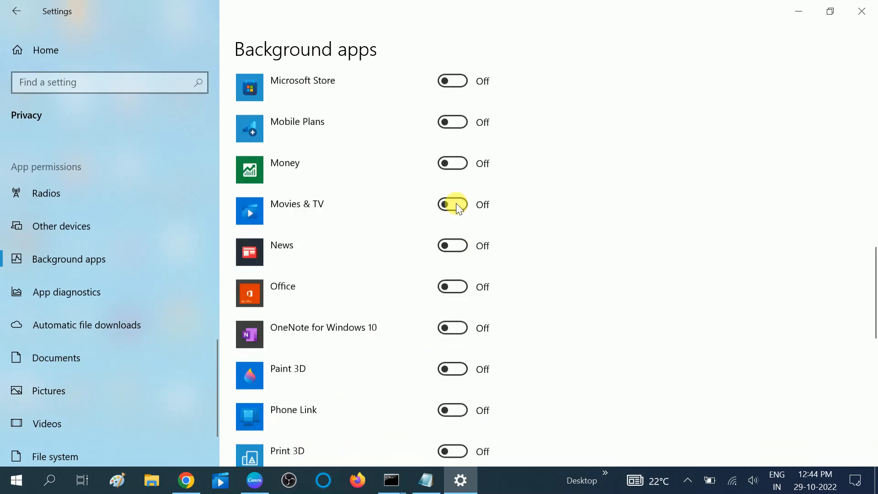
click(862, 11)
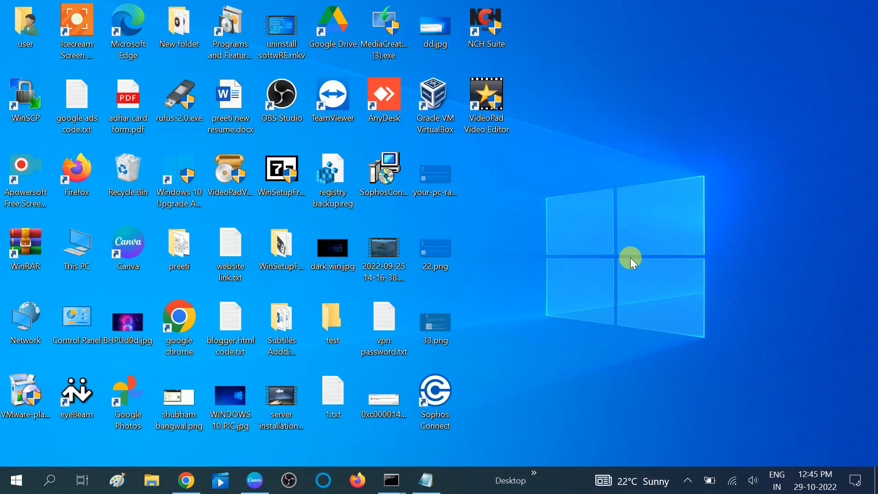
Open the Network Connections window by running ncpa.cpl
key(super+r)
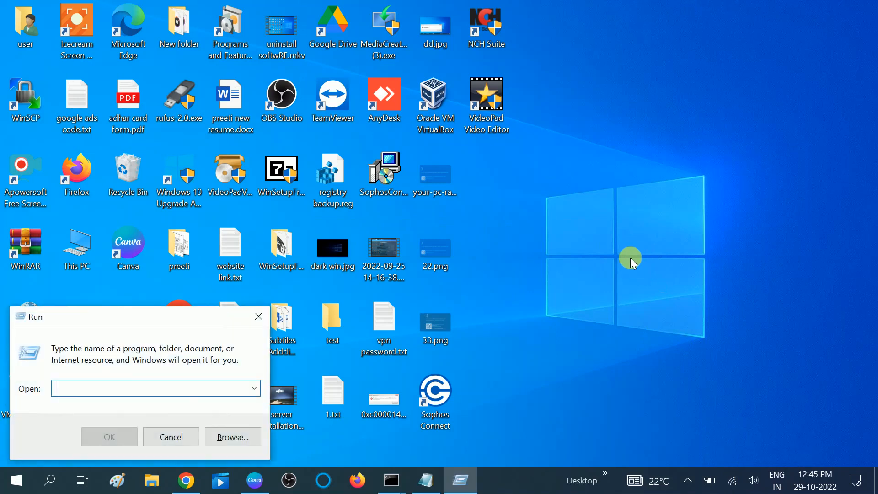
text(n)
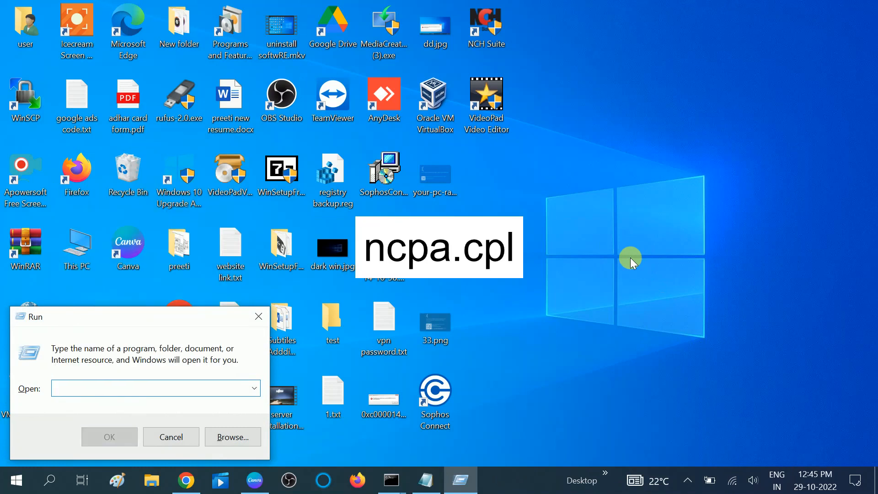
text(ncpa)
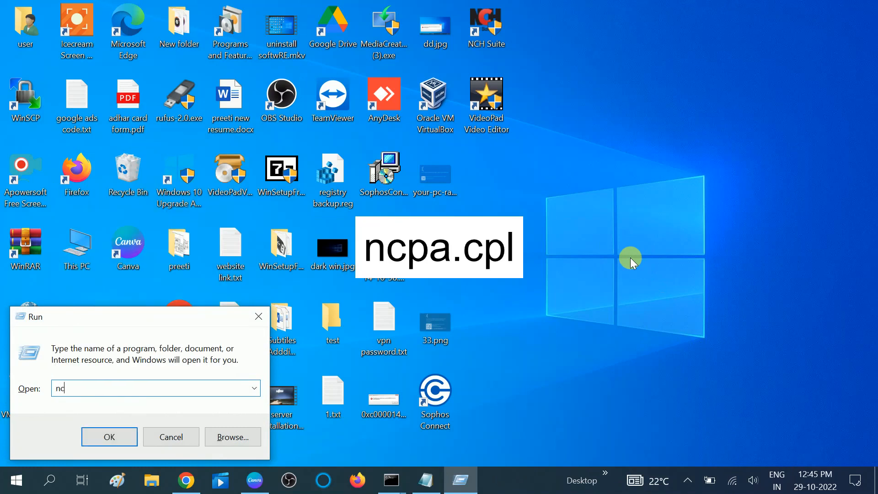
text(.cpl)
key(Return)
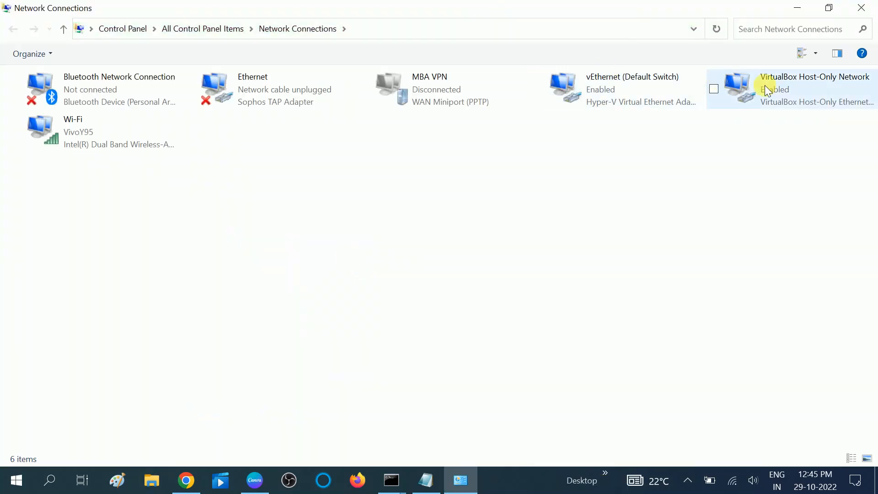
Check the active network connection and open the Internet Protocol Version 4 (TCP/IPv4) properties of the Wi-Fi adapter
click(79, 131)
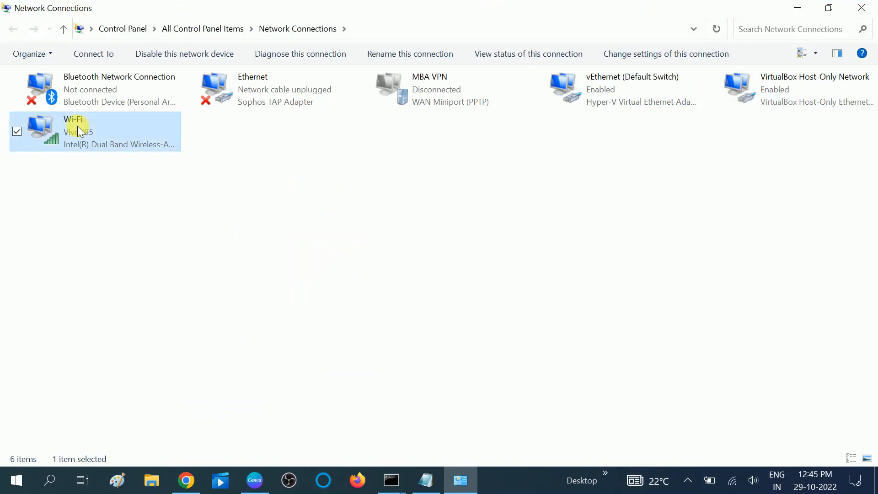
click(732, 487)
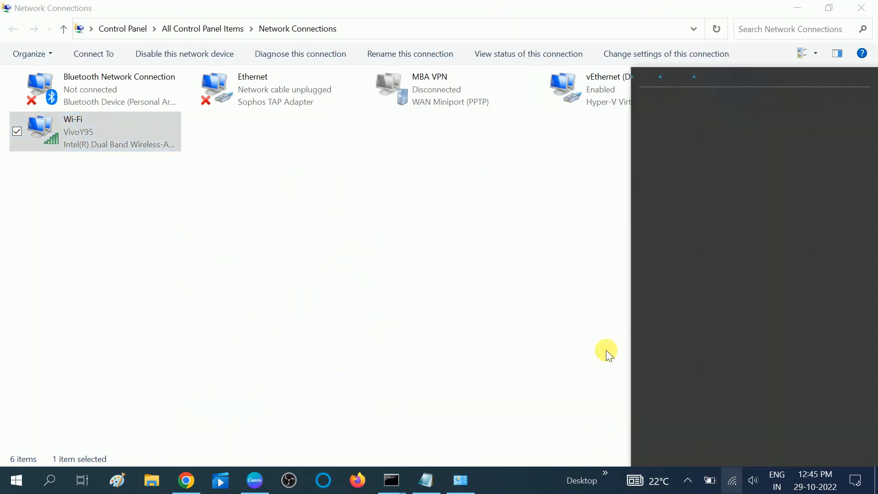
click(107, 134)
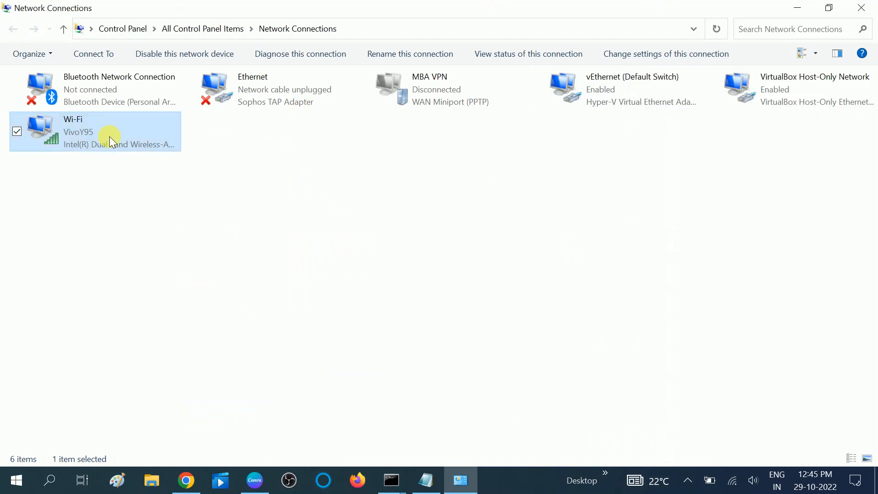
right_click(109, 137)
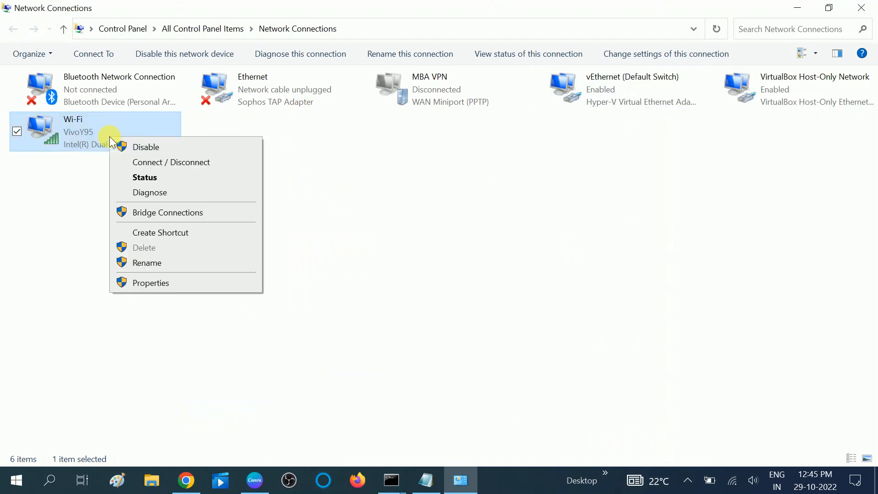
click(155, 285)
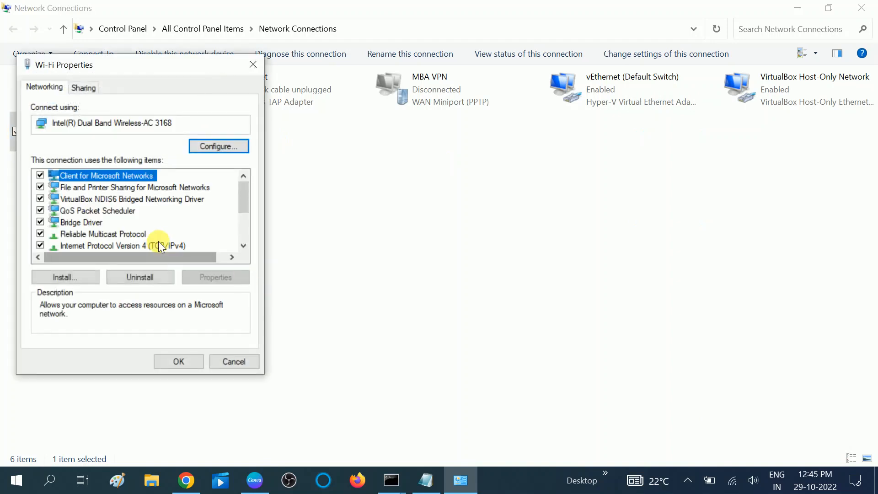
click(141, 246)
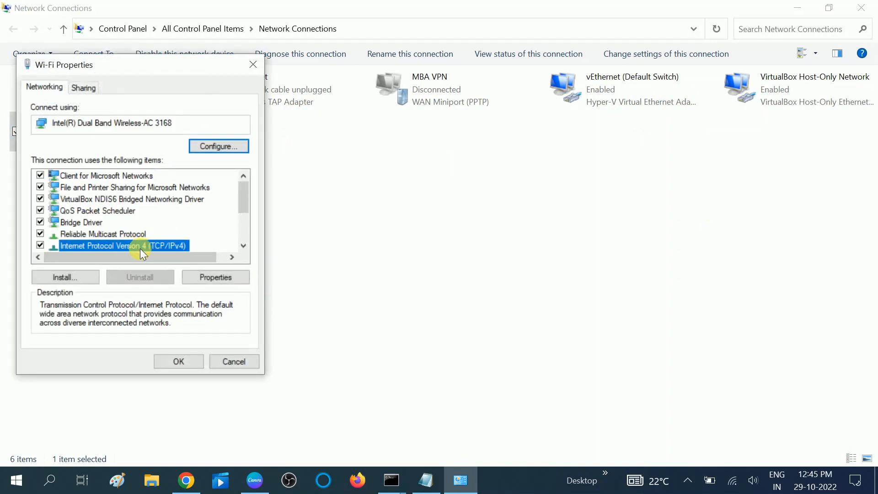
click(211, 278)
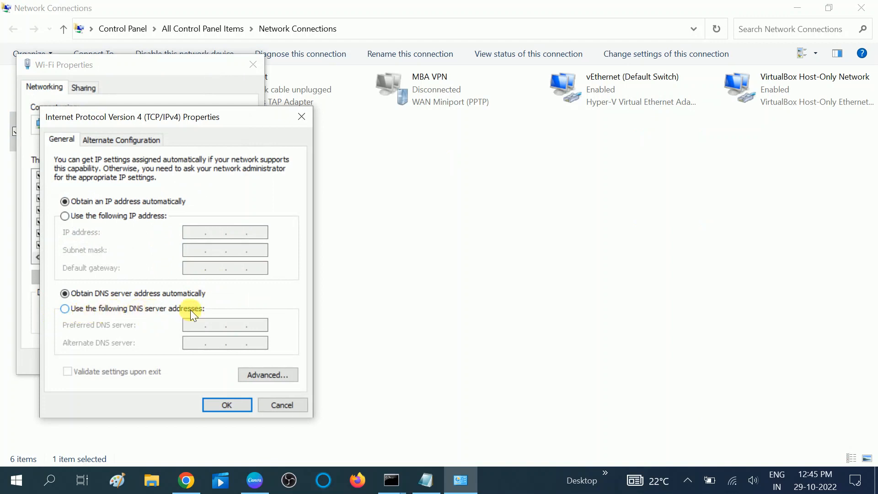
Switch the IPv4 settings to manual DNS server addresses and set the preferred DNS server to 8.8.8.8
click(65, 309)
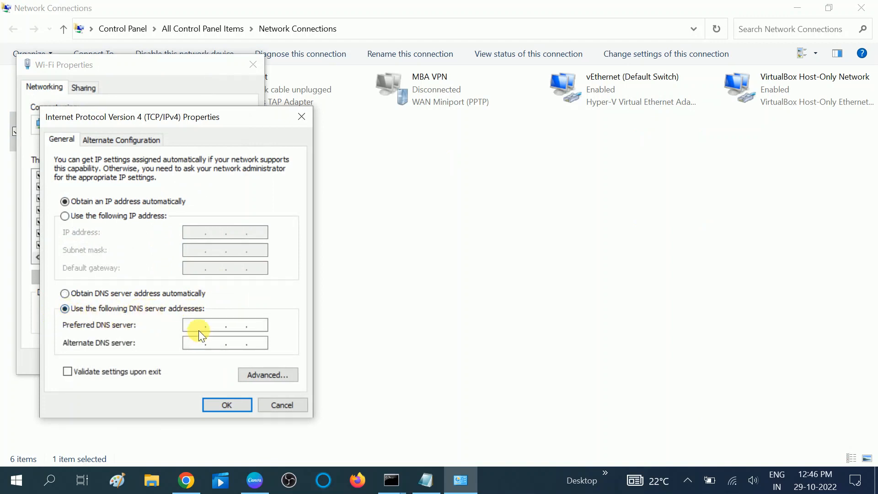
text(88)
key(BackSpace)
text(.8.8.8)
Set the alternate DNS server to 8.8.4.4, apply the IPv4 settings and close the Wi-Fi properties
click(194, 344)
text(8.8.4.4)
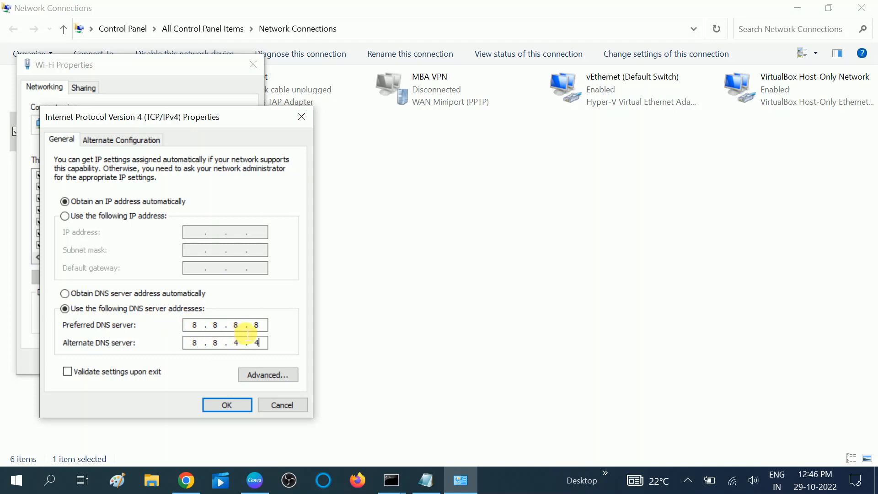
click(235, 406)
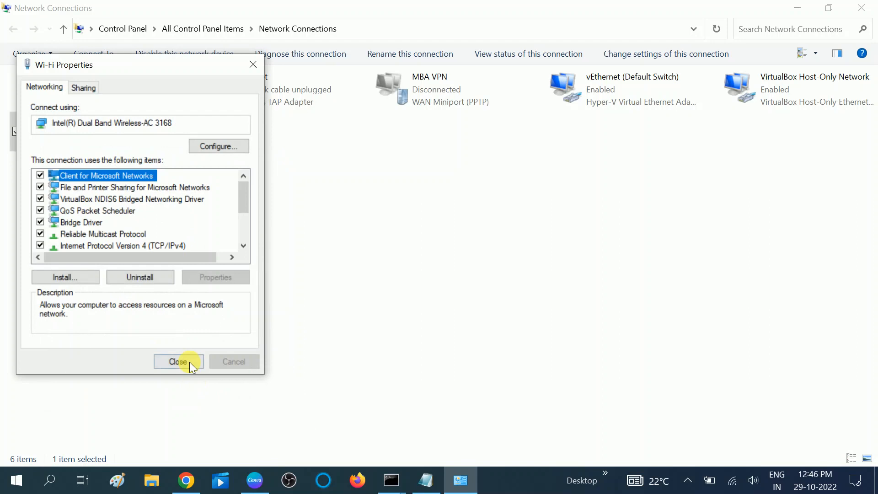
click(189, 361)
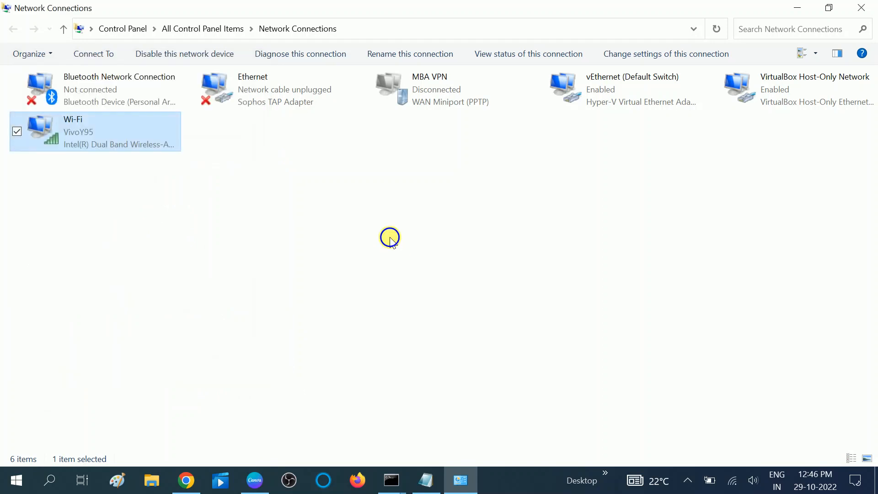
Refresh and minimize the Network Connections window, and refresh the desktop
right_click(390, 239)
click(429, 292)
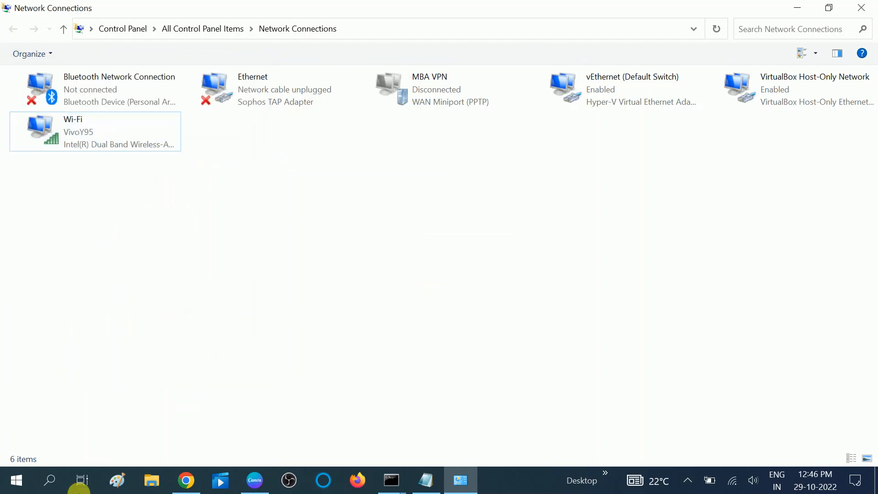
click(796, 8)
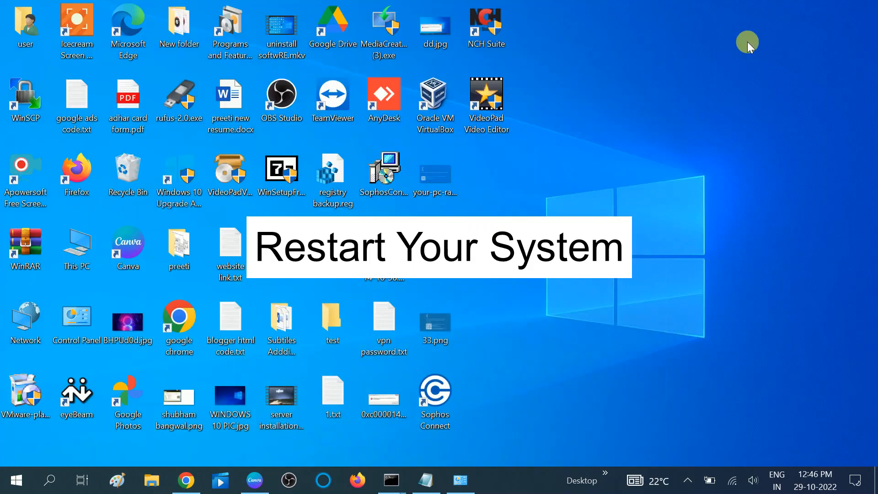
right_click(687, 147)
click(705, 186)
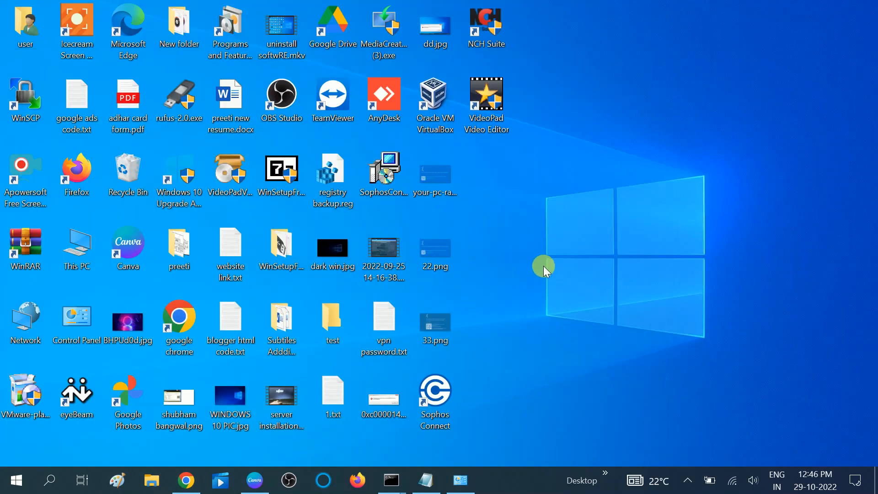